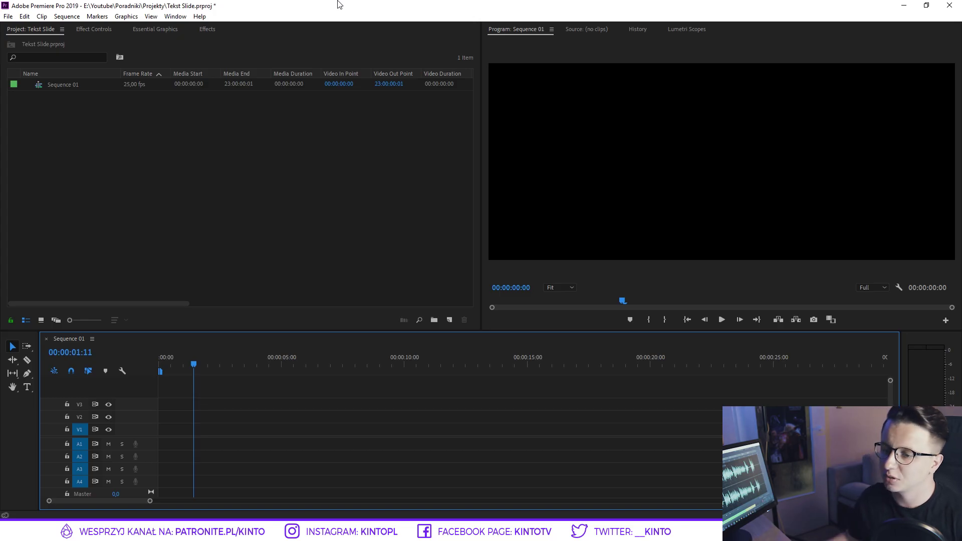
Add a text graphic reading 'KINTO NEW TRAILER' in the Program monitor.
click(24, 389)
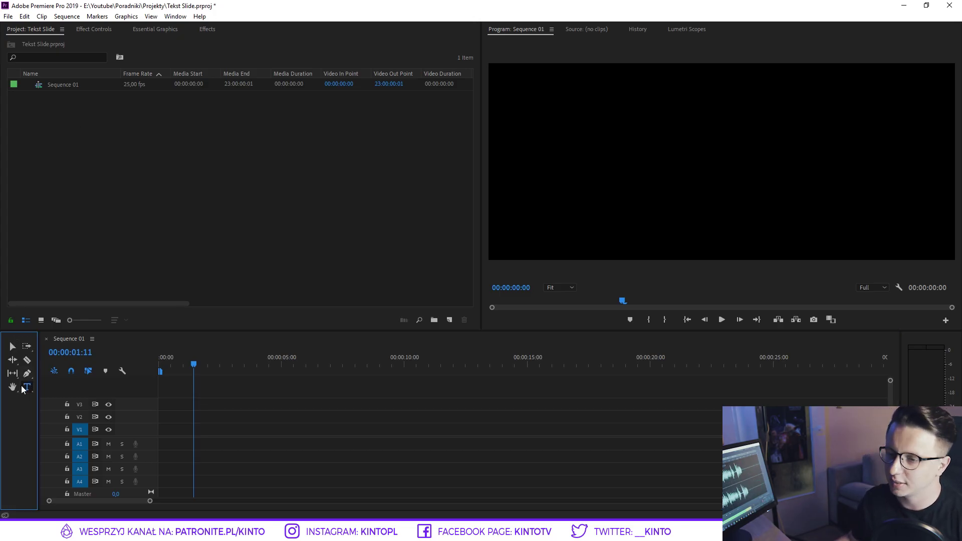
click(580, 177)
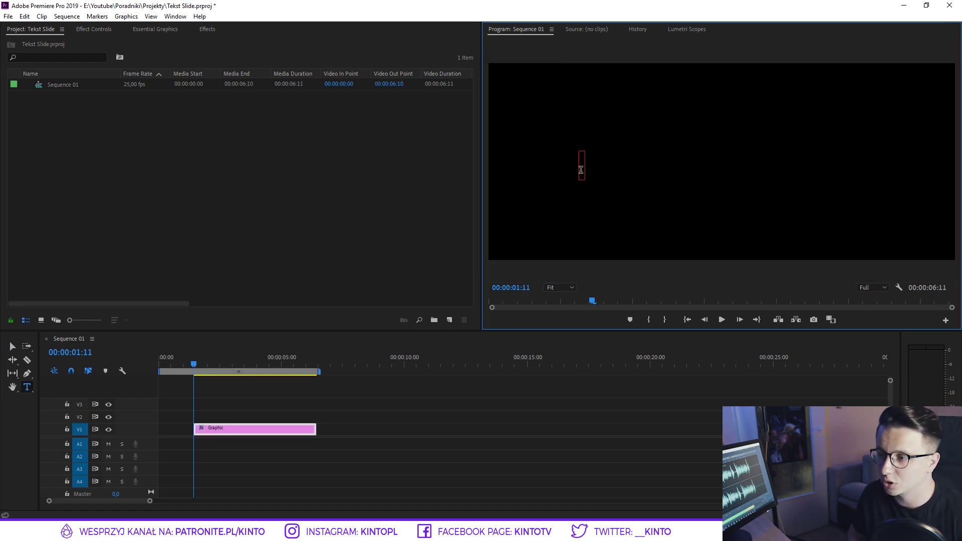
text(KINTO)
text( WA)
key(BackSpace)
key(BackSpace)
key(BackSpace)
text(NEW)
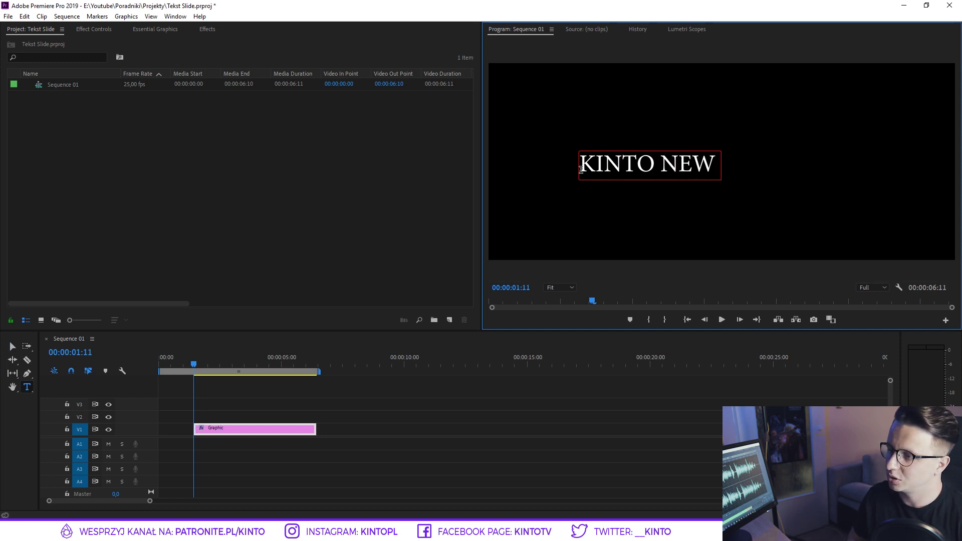
text( TRAILER)
key(Escape)
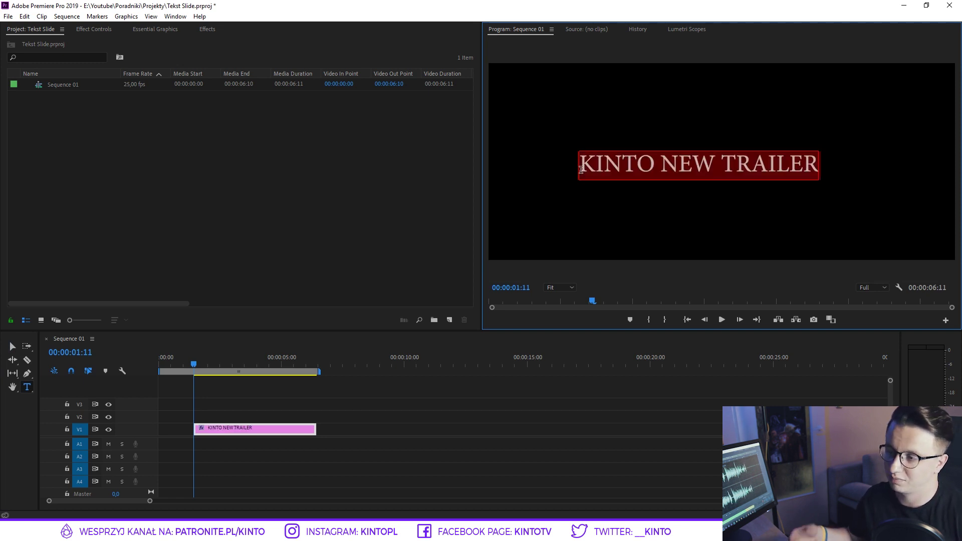
In Essential Graphics, change the title font to Bebas Neue Bold at size 78.
click(158, 30)
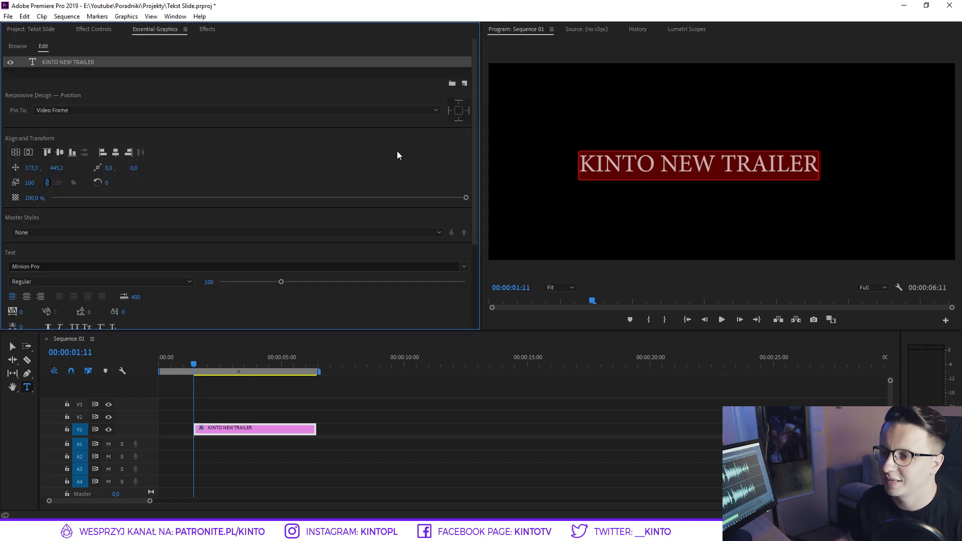
drag(474, 98, 467, 159)
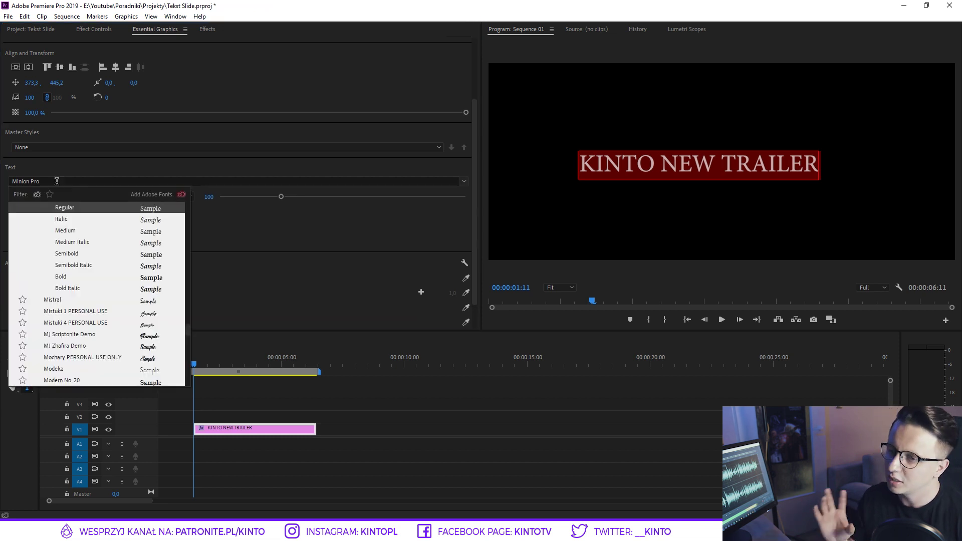
text(beb)
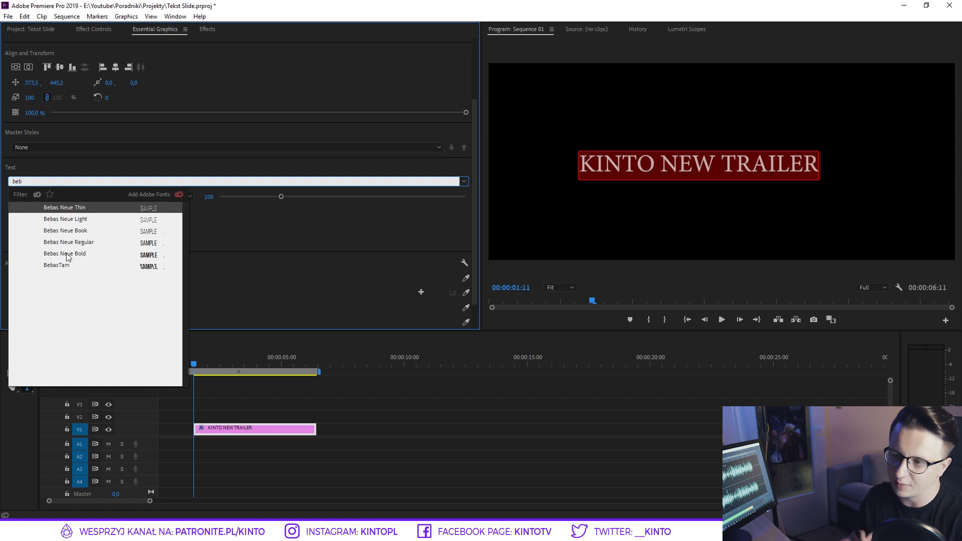
click(67, 257)
click(595, 158)
drag(278, 202, 266, 199)
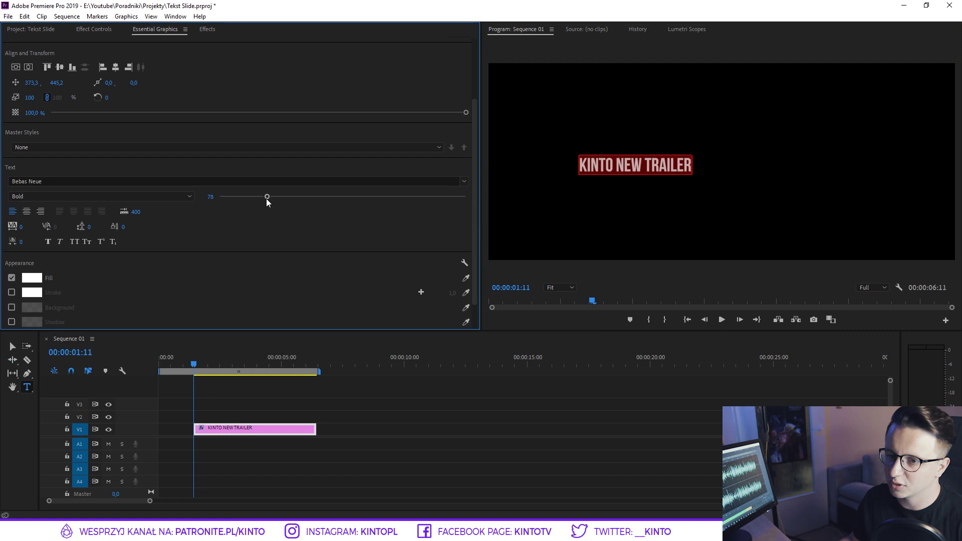
Centre the title vertically and horizontally in the frame.
click(18, 68)
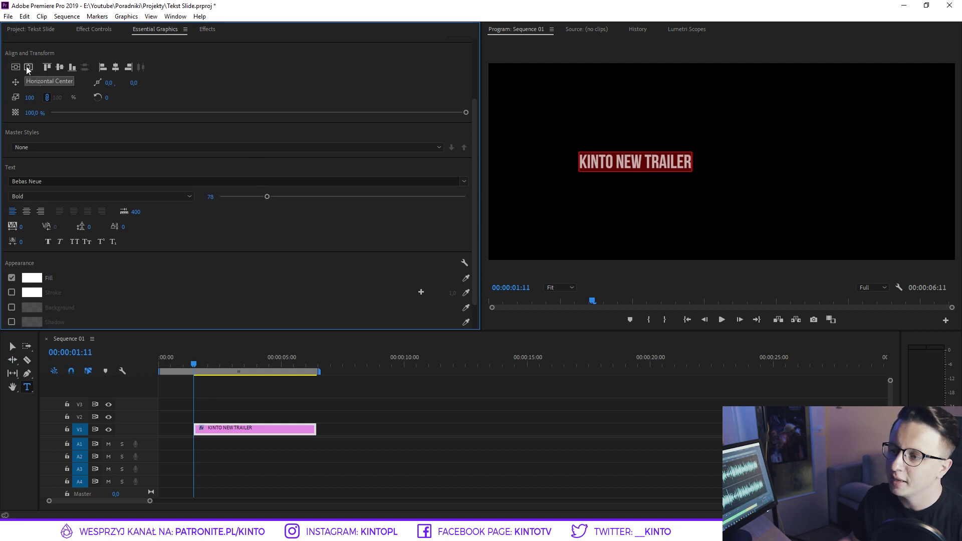
click(27, 67)
click(738, 161)
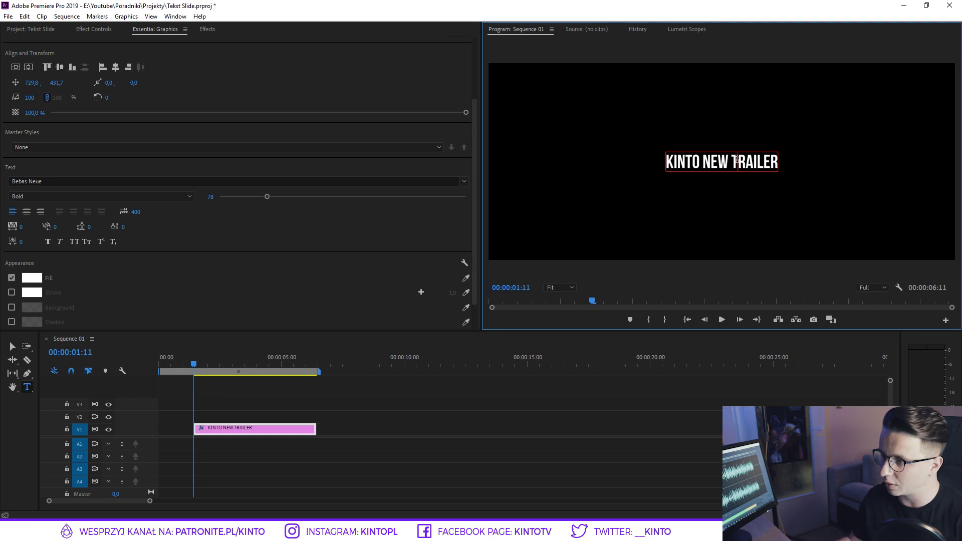
Colour all the title text cyan (00FFF0).
key(ctrl+a)
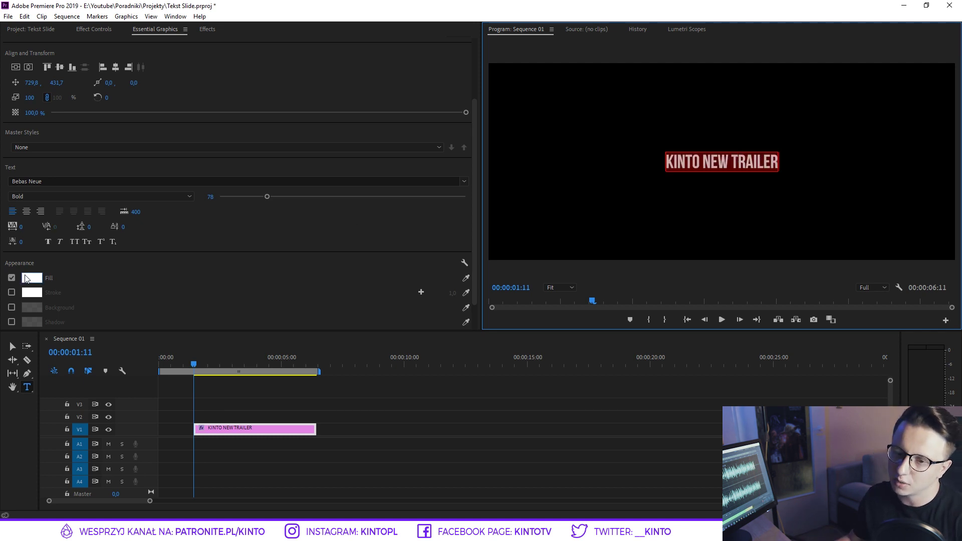
click(27, 279)
drag(509, 314, 509, 279)
drag(495, 342, 498, 354)
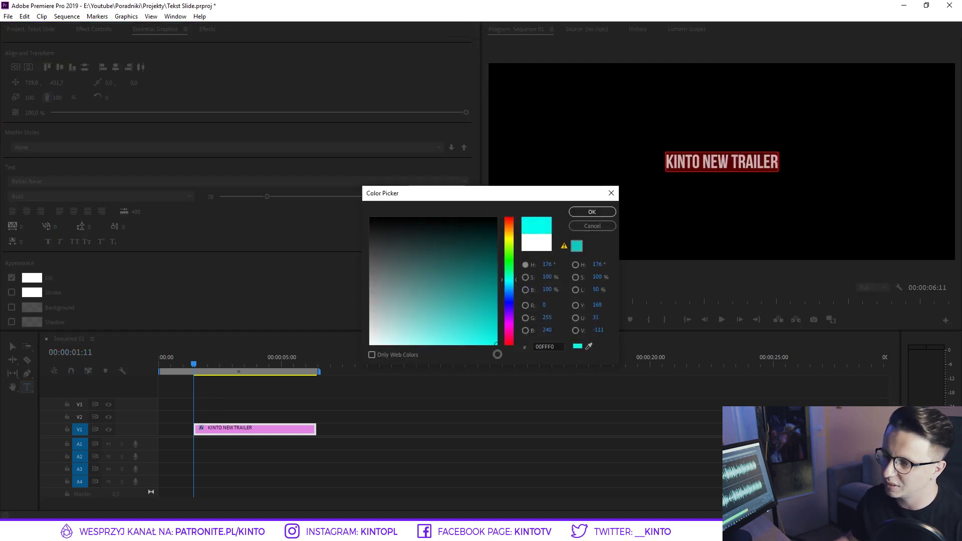
click(595, 213)
click(13, 346)
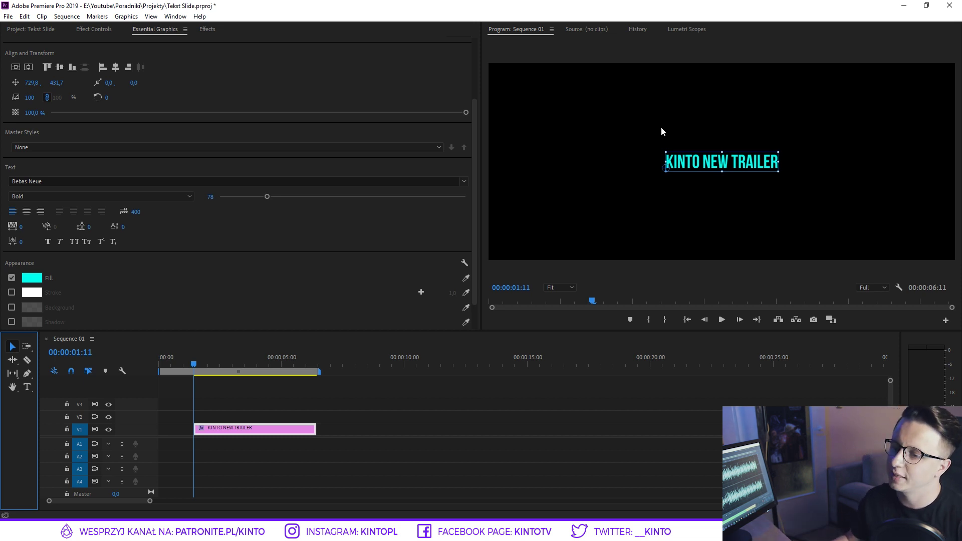
Duplicate the Text layer in Effect Controls with copy-paste and select the second copy.
click(92, 29)
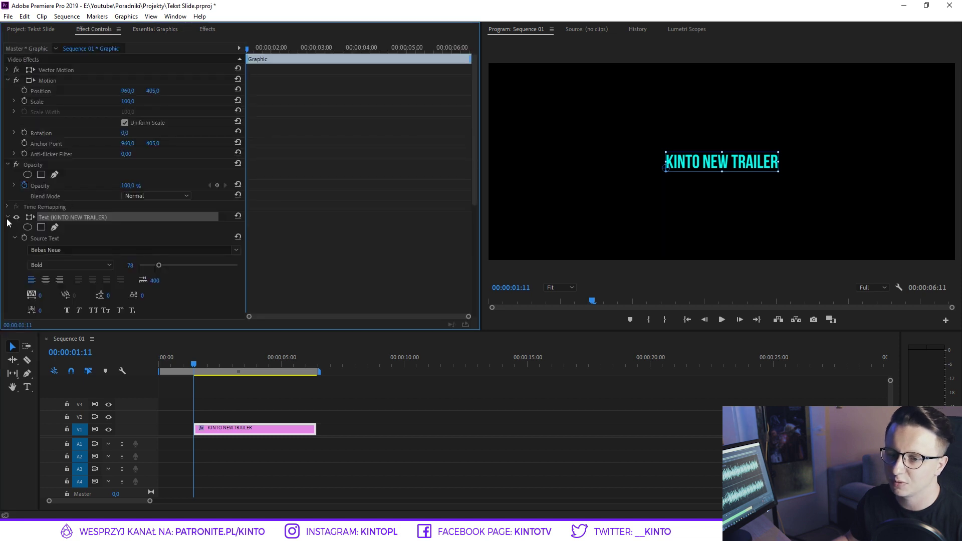
click(66, 218)
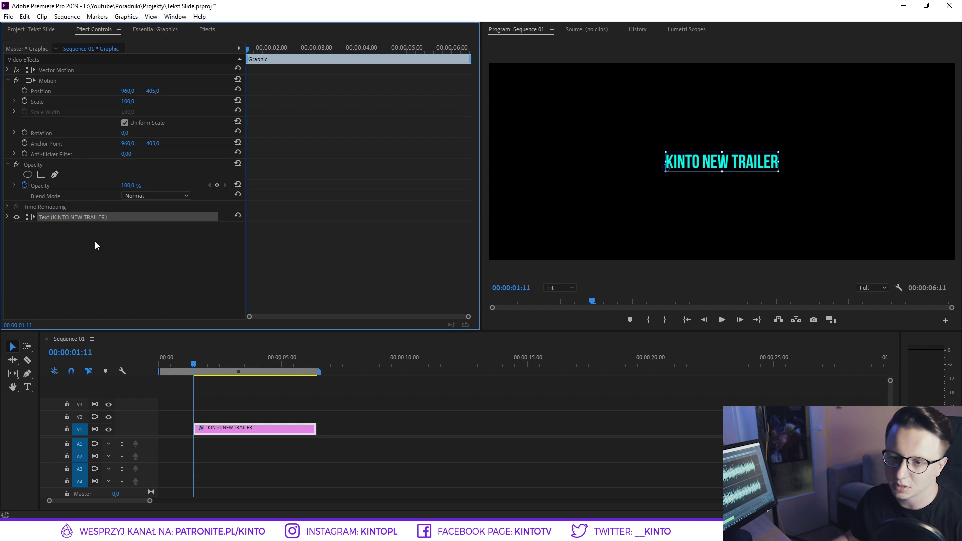
key(ctrl+c)
key(ctrl+v)
key(ctrl+v)
key(ctrl+v)
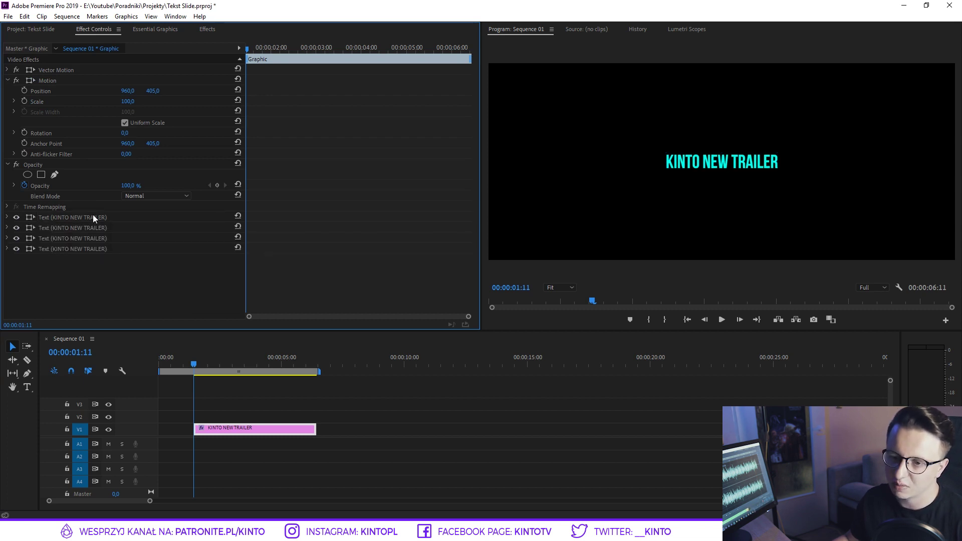
click(45, 229)
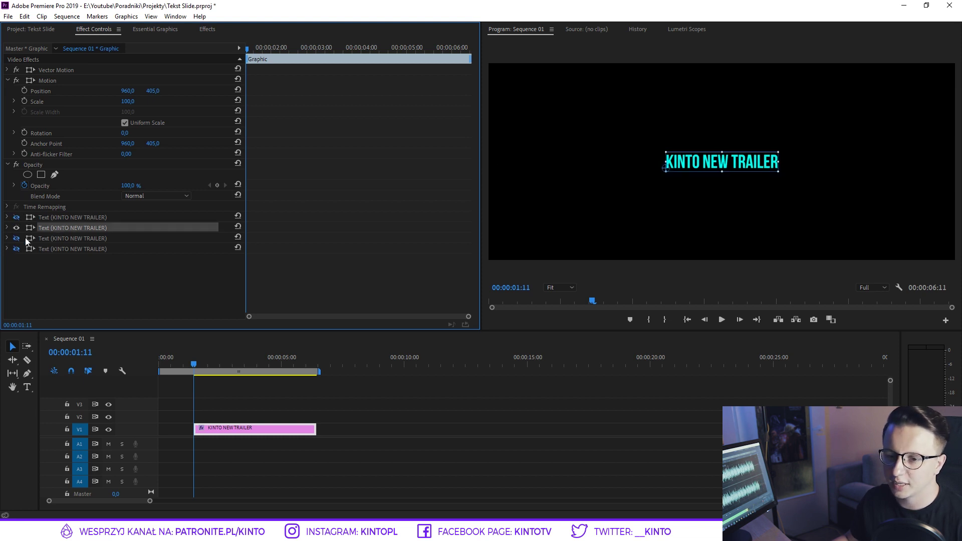
click(27, 386)
Trim the second copy to read 'KINTO' and give it a white (FFFFFF) fill.
drag(700, 162, 802, 164)
key(BackSpace)
double_click(687, 161)
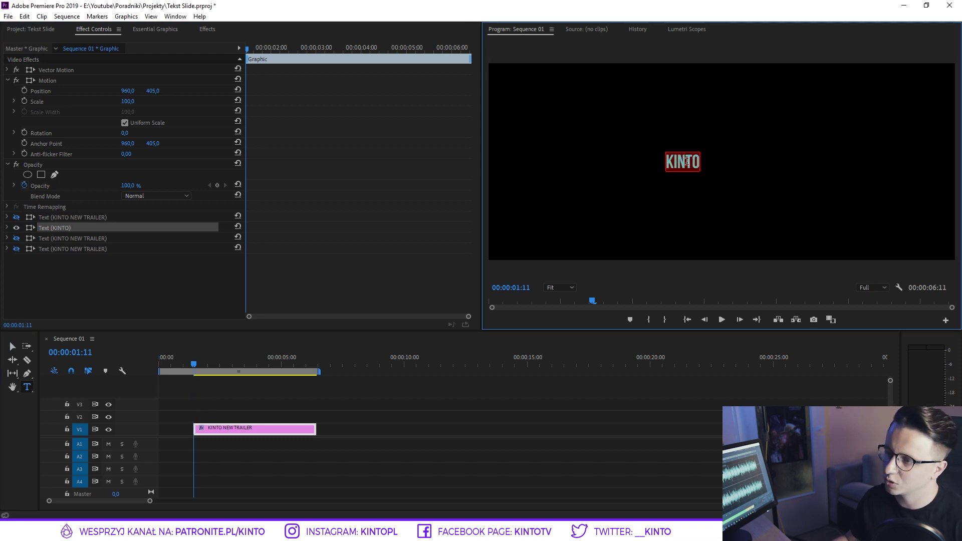
click(7, 228)
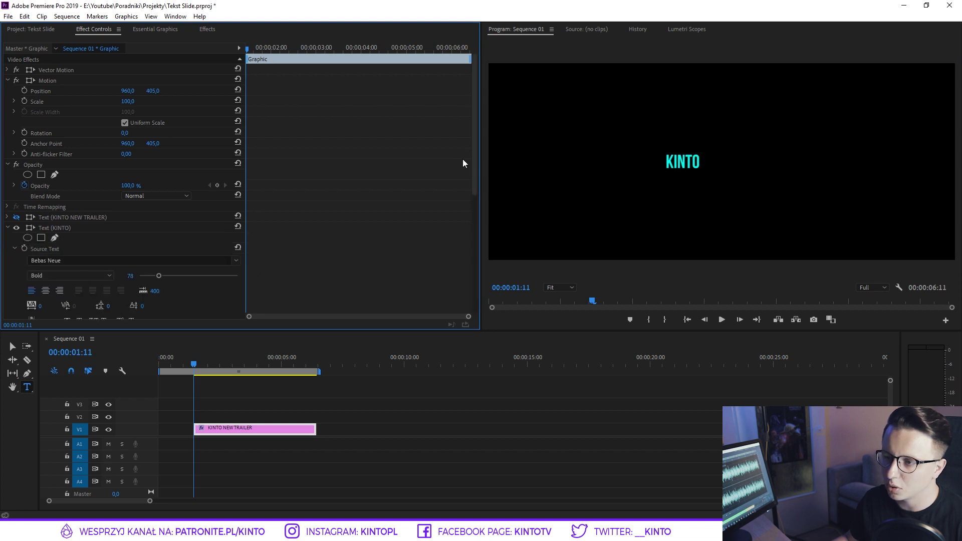
scroll(466, 175, down, 5)
click(51, 234)
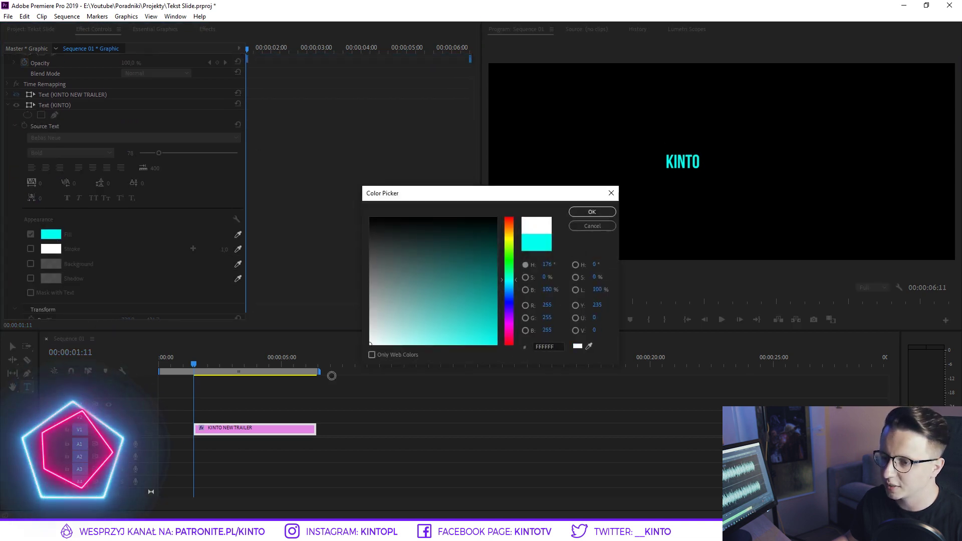
click(592, 211)
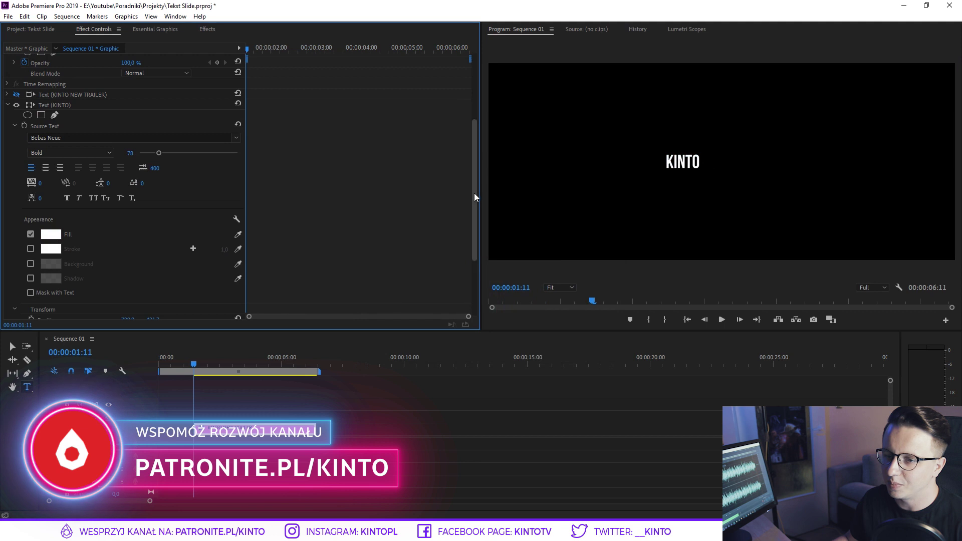
Hide the KINTO layer and make the third cyan 'KINTO NEW TRAILER' layer visible.
scroll(111, 155, up, 2)
click(6, 147)
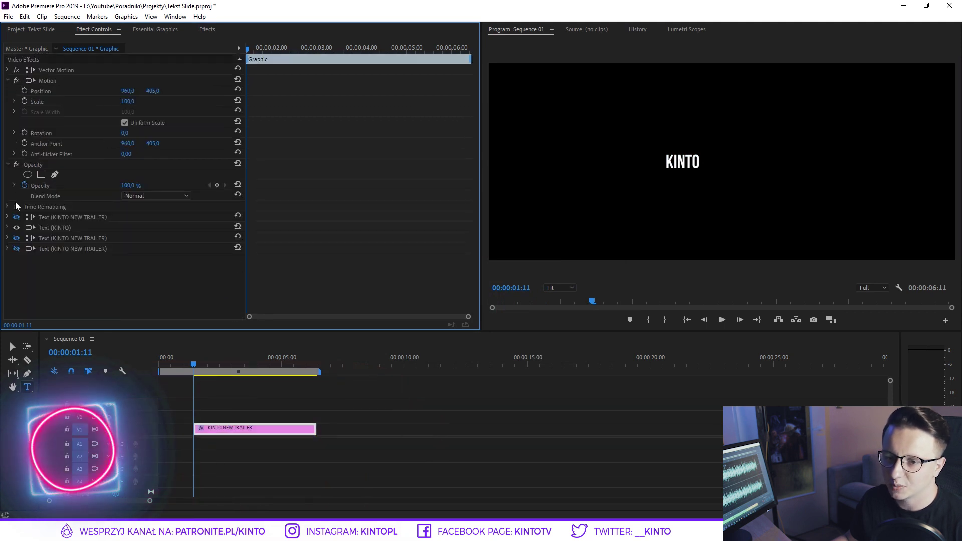
click(16, 228)
click(16, 238)
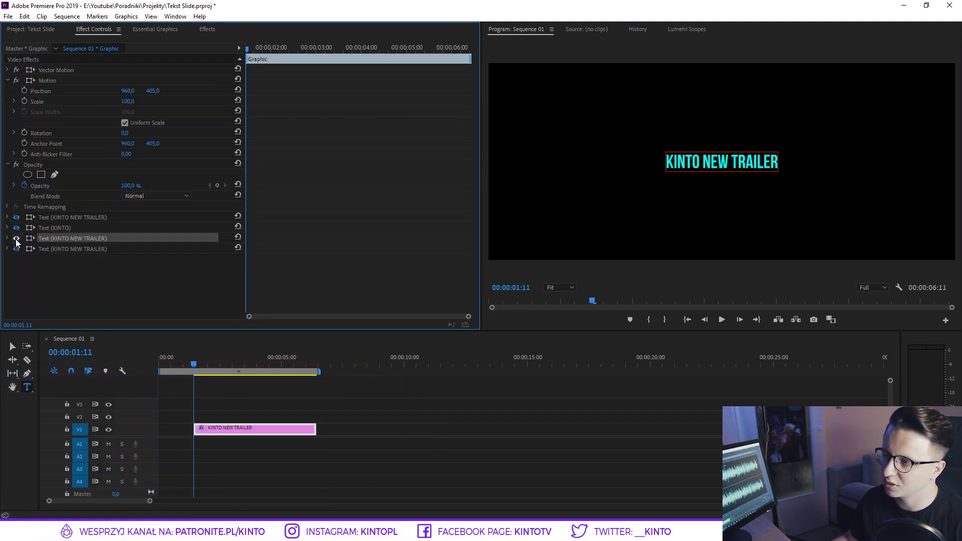
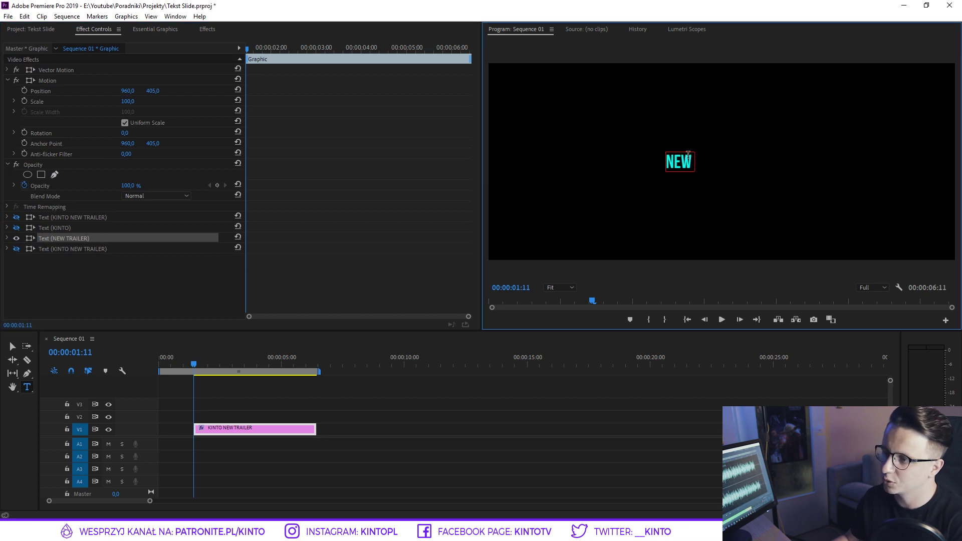
key(BackSpace)
Cut the duplicated title text down to the single word 'NEW'.
key(Escape)
click(7, 238)
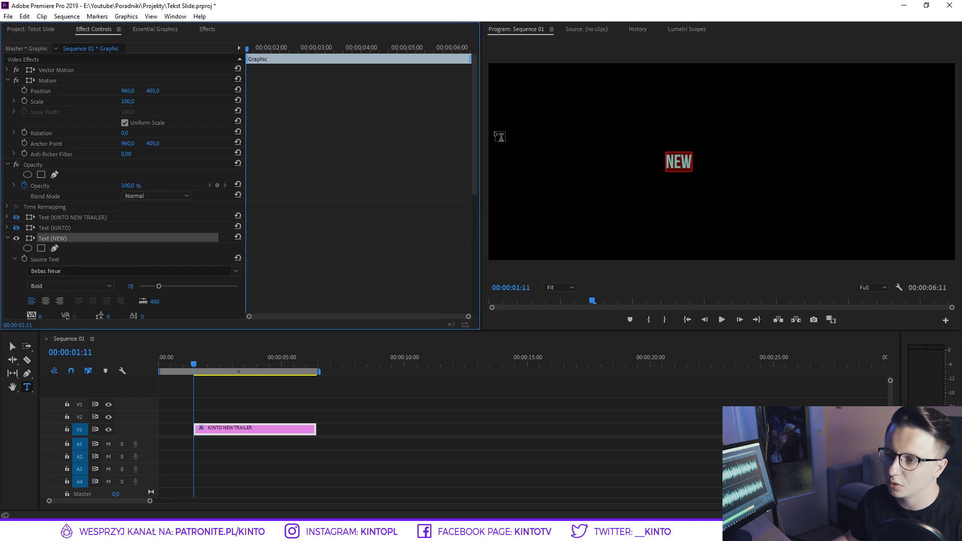
Set the NEW text's fill colour to a deep red.
scroll(478, 132, down, 5)
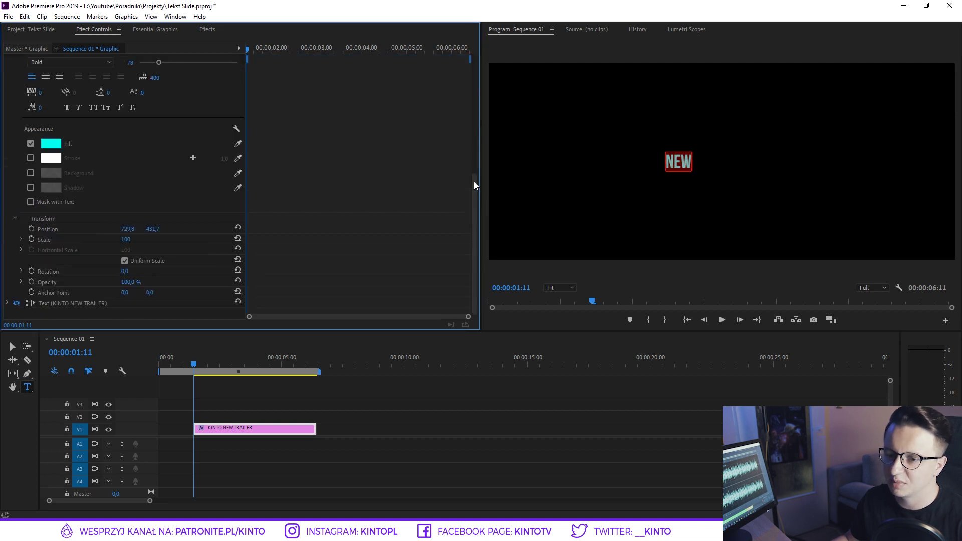
click(50, 145)
click(507, 340)
click(487, 333)
click(592, 212)
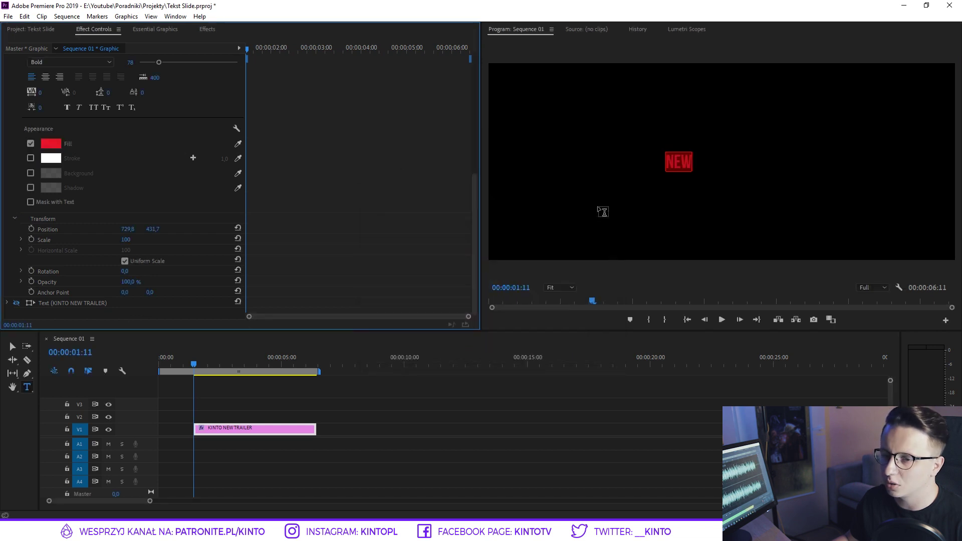
Show the full title layer again and move NEW to about X 876, between KINTO and TRAILER.
drag(473, 190, 474, 139)
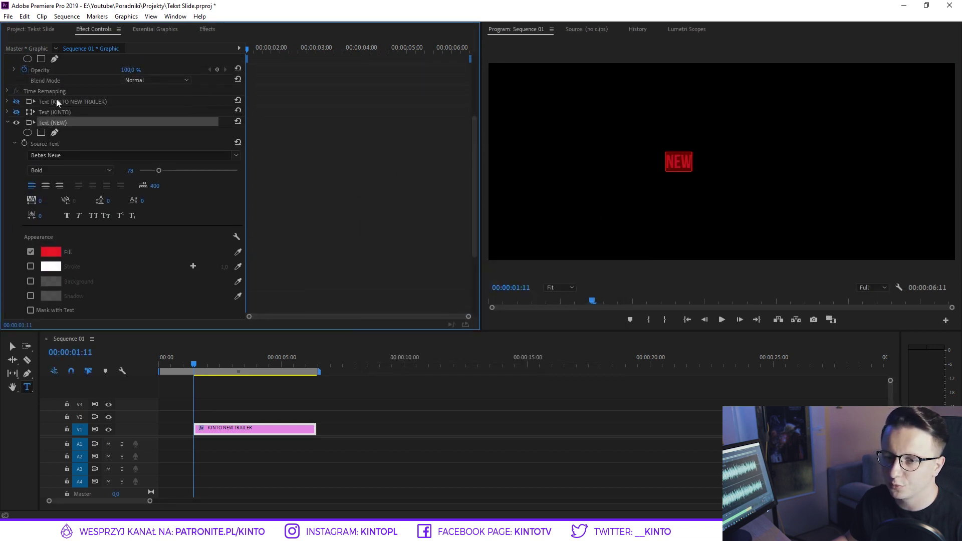
click(16, 102)
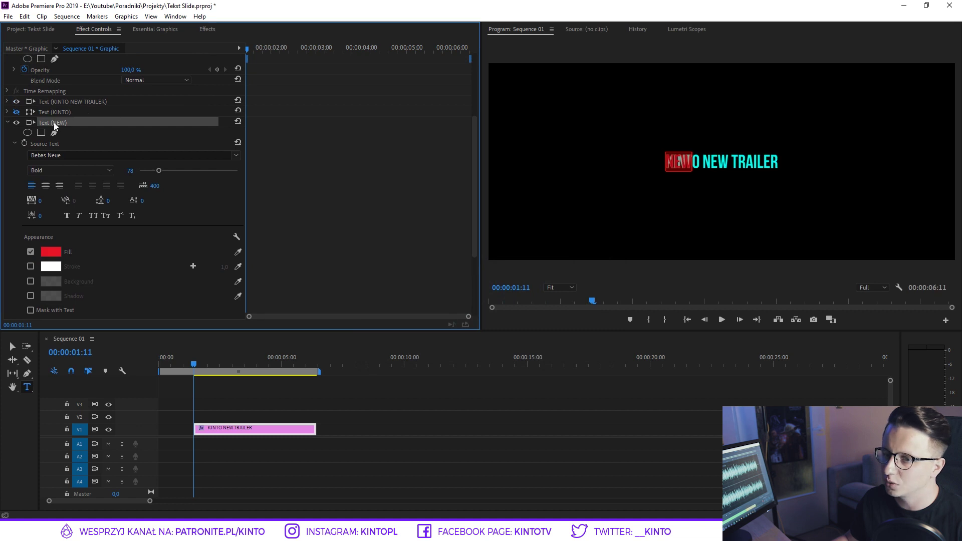
drag(473, 149, 462, 205)
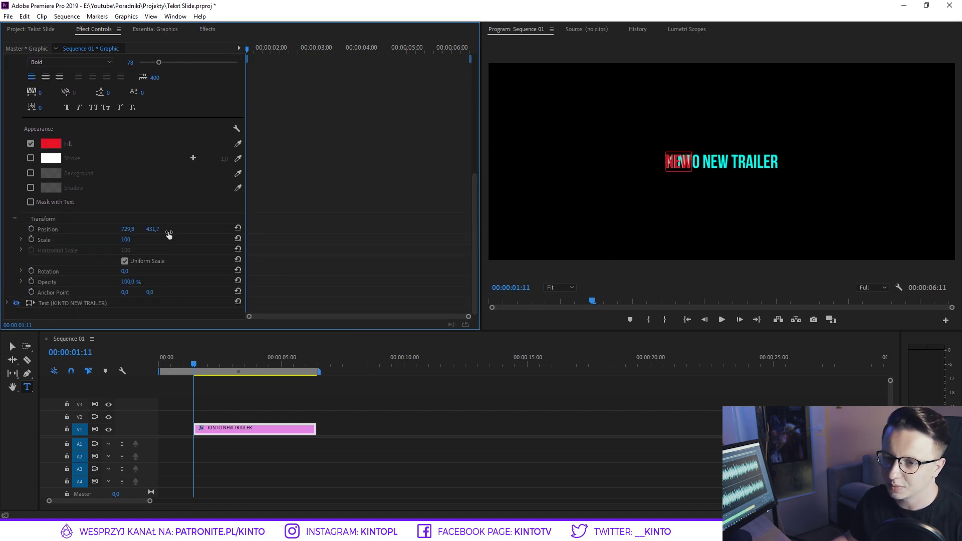
drag(127, 229, 177, 229)
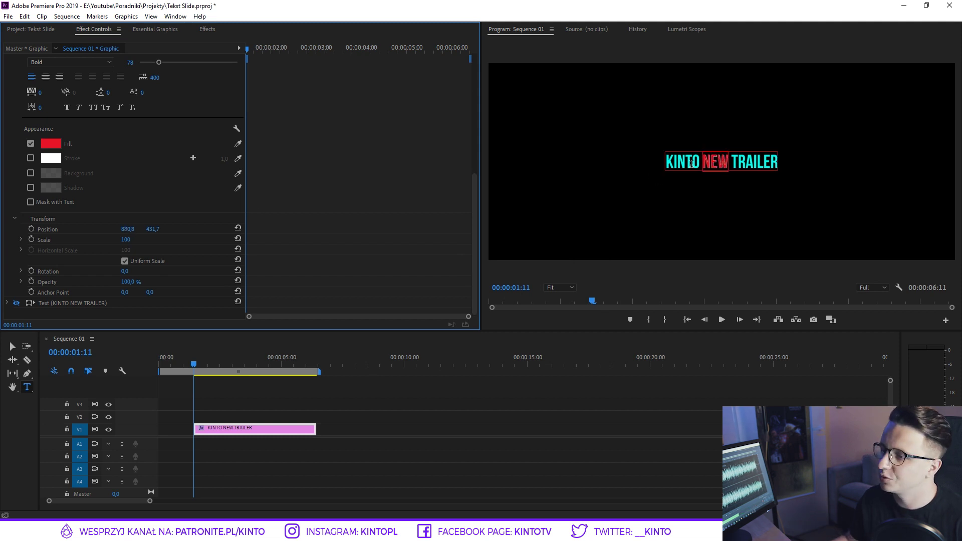
Hide the other layers and cut the bottom title layer's text down to 'TRAILER'.
drag(475, 184, 471, 136)
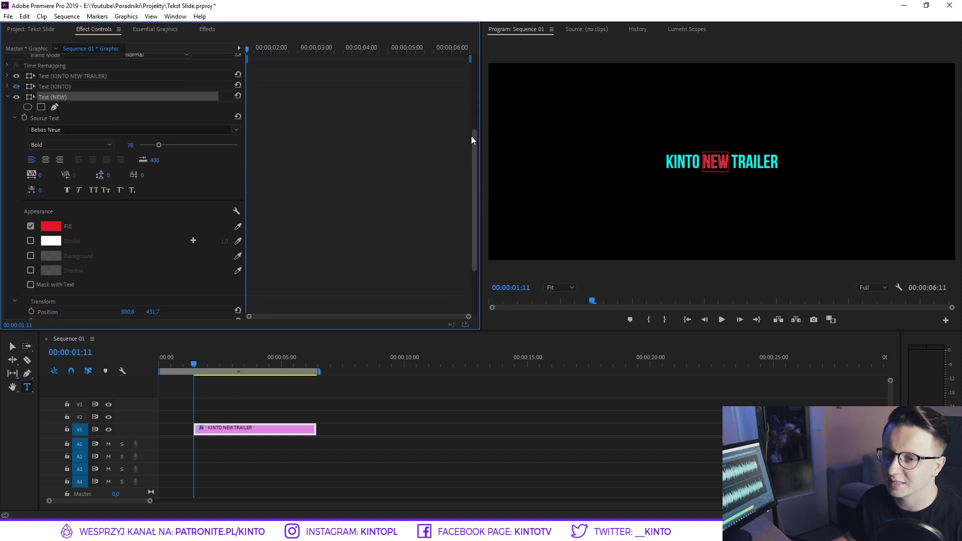
click(16, 239)
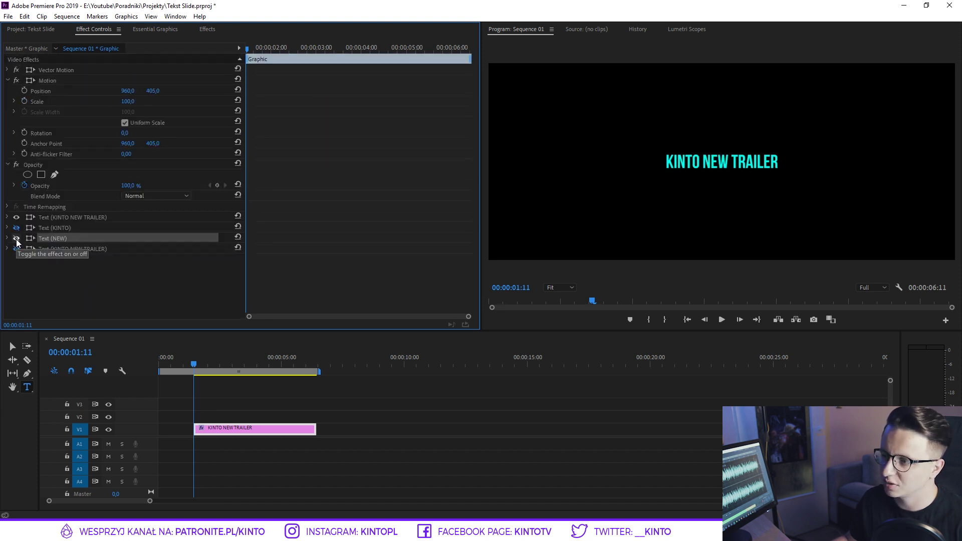
click(16, 217)
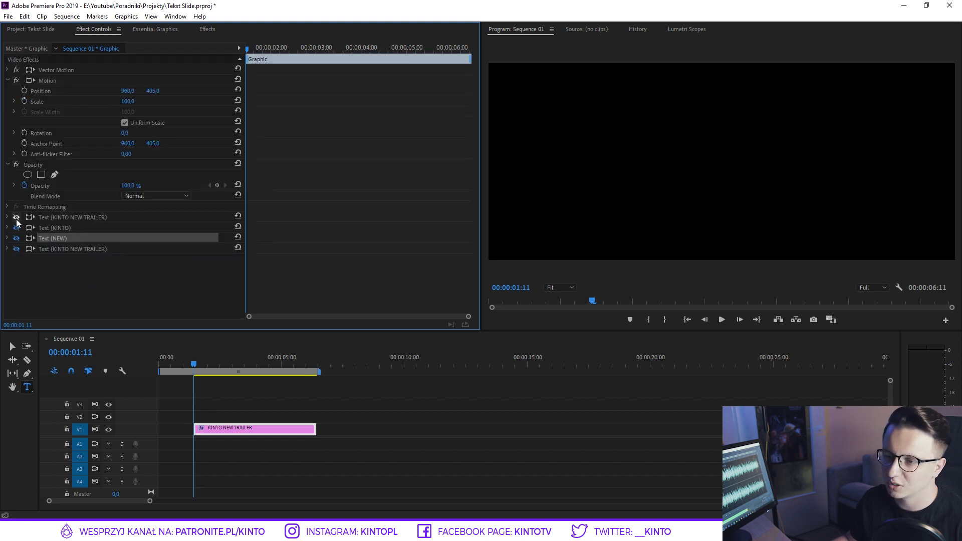
click(17, 249)
click(7, 249)
click(77, 249)
drag(735, 158, 651, 172)
key(BackSpace)
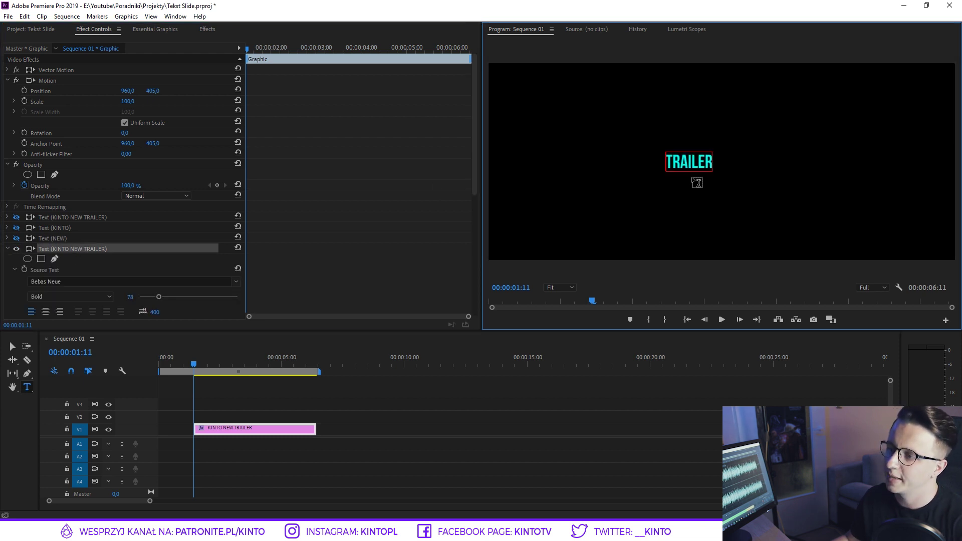
Set the TRAILER text's fill colour to white.
drag(476, 171, 575, 193)
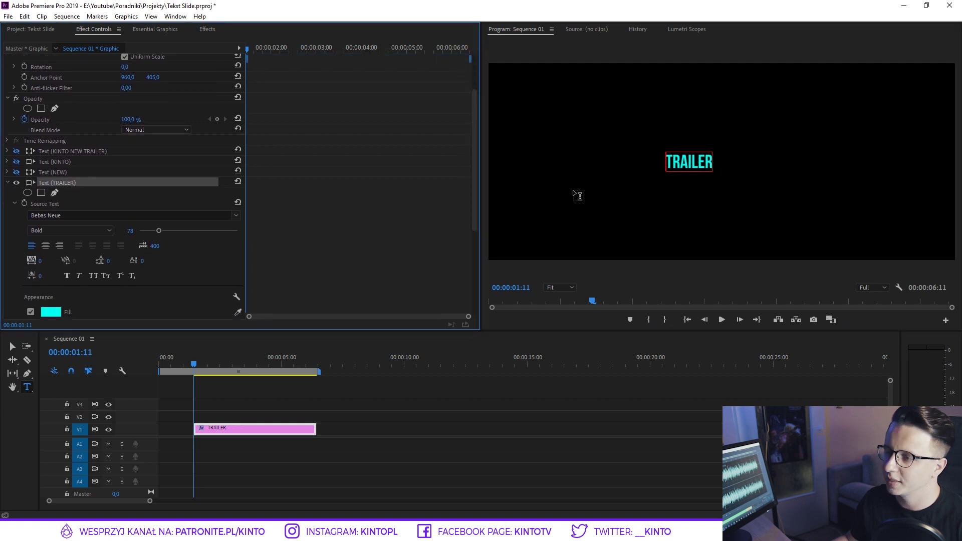
click(50, 312)
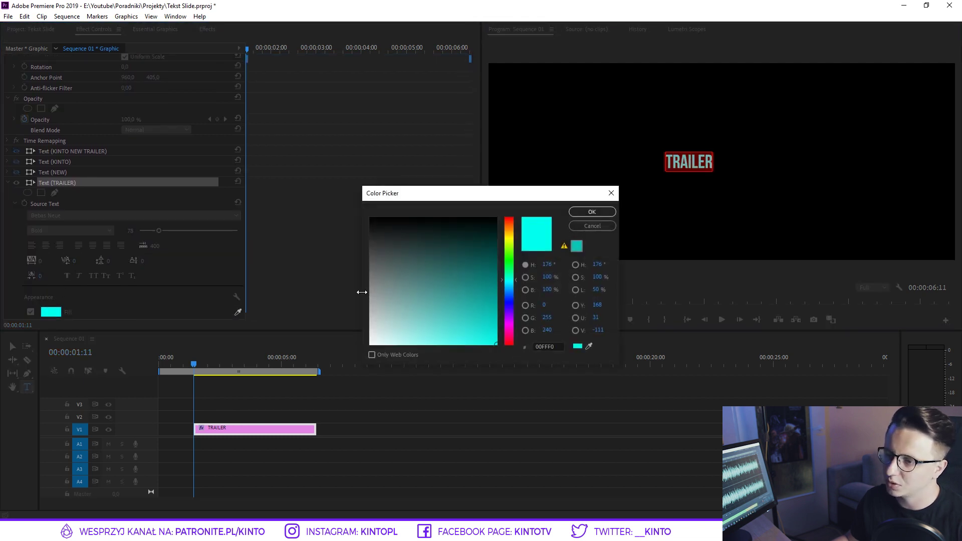
drag(362, 301, 355, 343)
click(576, 212)
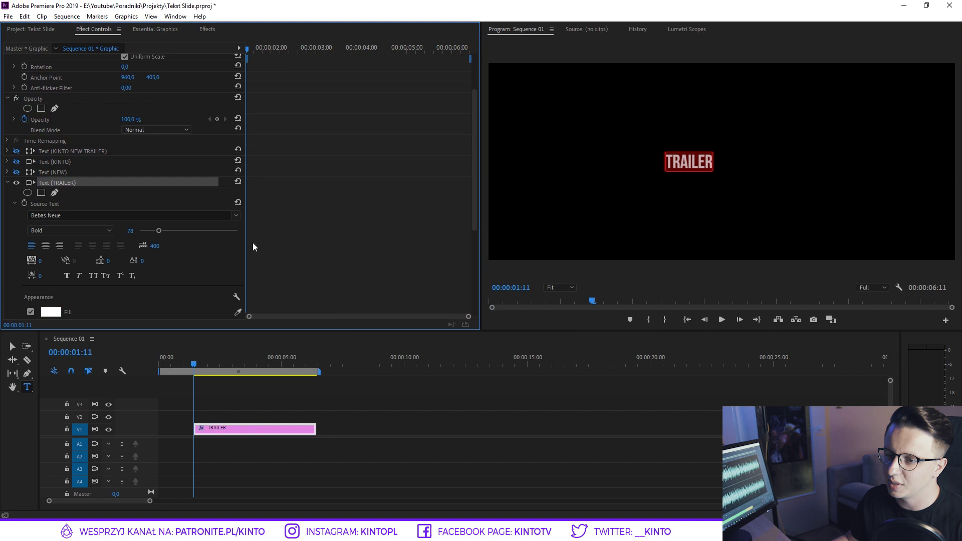
Show the title layer again and slide TRAILER right to X 998.8, beside KINTO NEW.
click(16, 151)
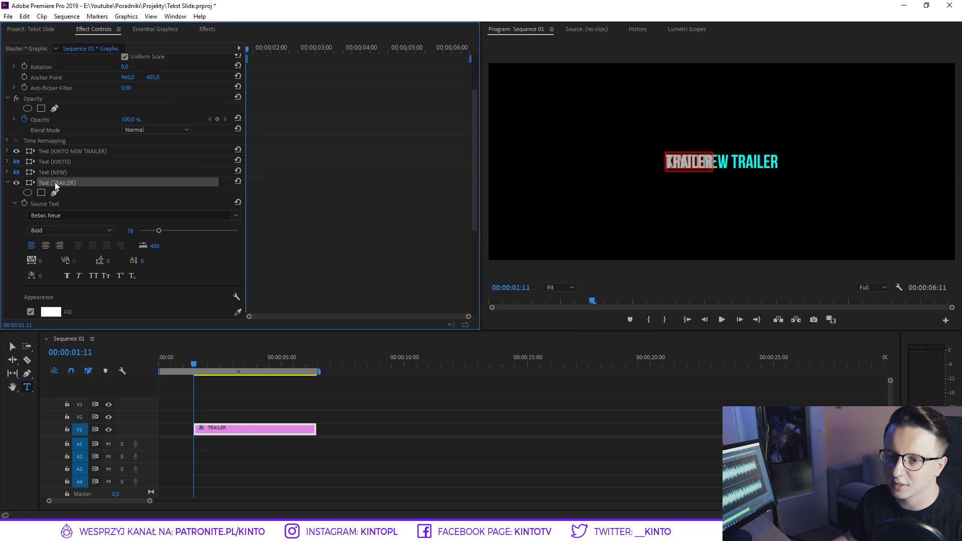
drag(474, 181, 471, 236)
drag(127, 294, 191, 294)
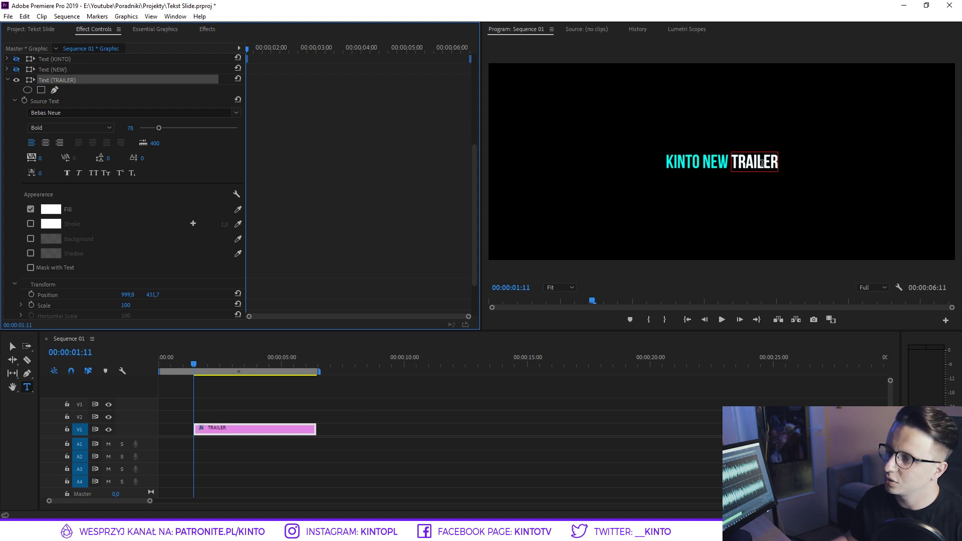
Delete the combined KINTO NEW TRAILER layer and make the KINTO, NEW and TRAILER layers visible.
drag(474, 196, 412, 166)
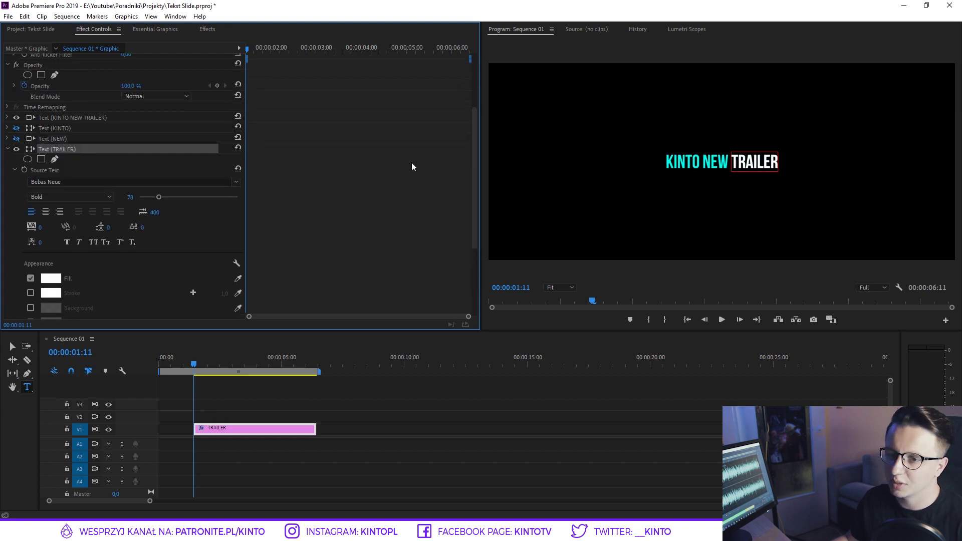
click(71, 118)
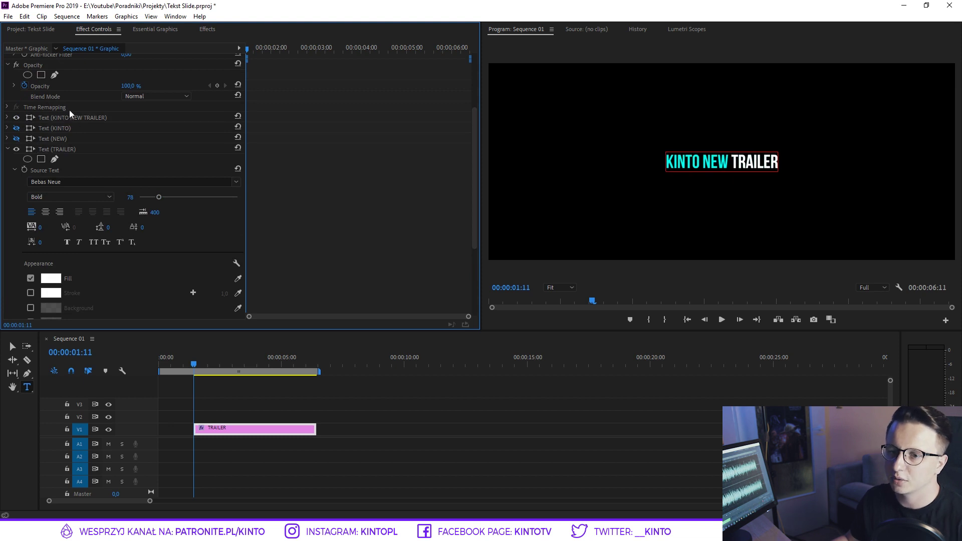
click(14, 142)
key(Delete)
click(16, 128)
click(16, 117)
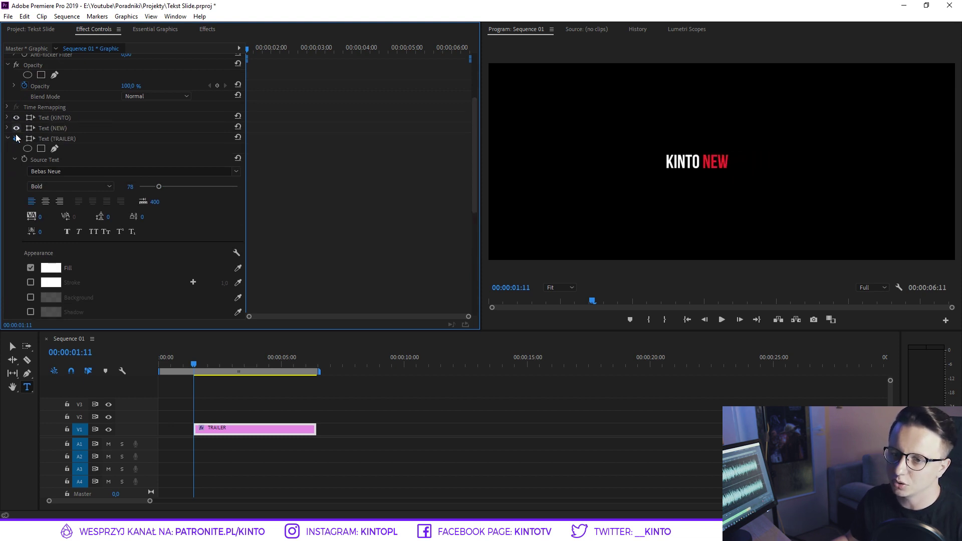
click(16, 138)
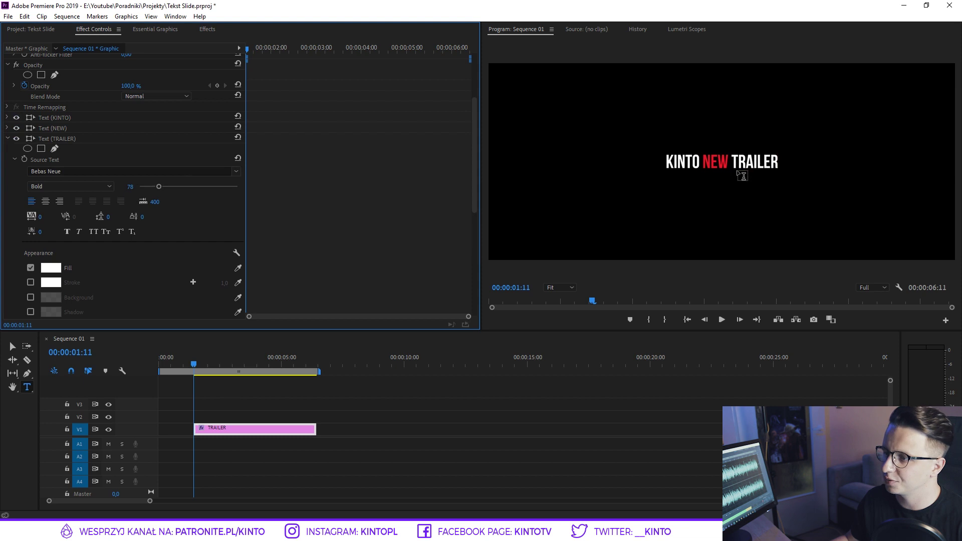
click(8, 139)
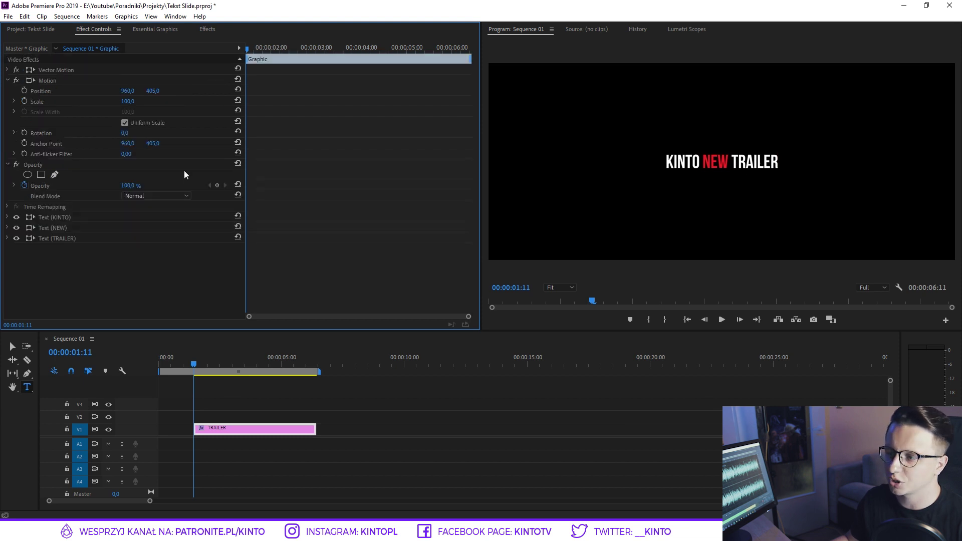
click(13, 349)
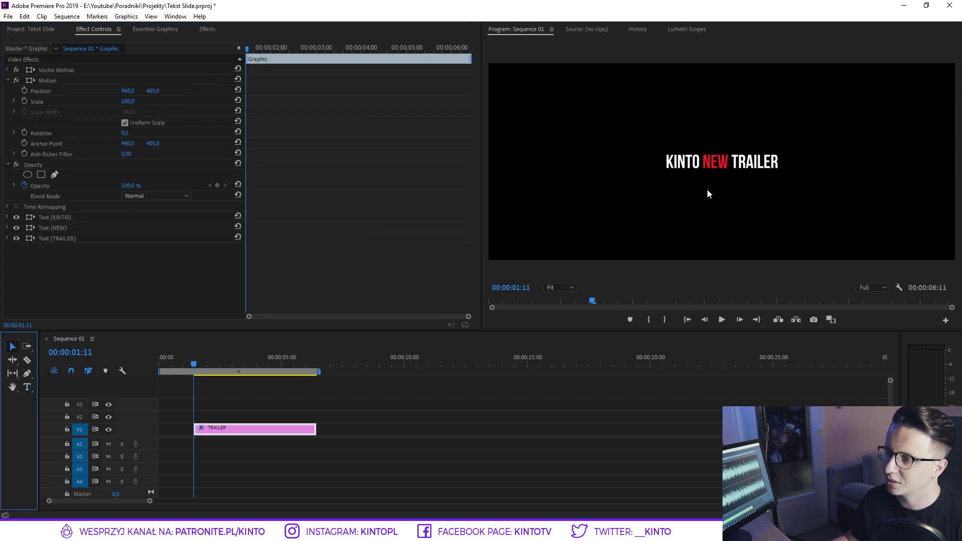
Search the Effects panel for 'crop' and apply Crop to the title clip.
click(202, 30)
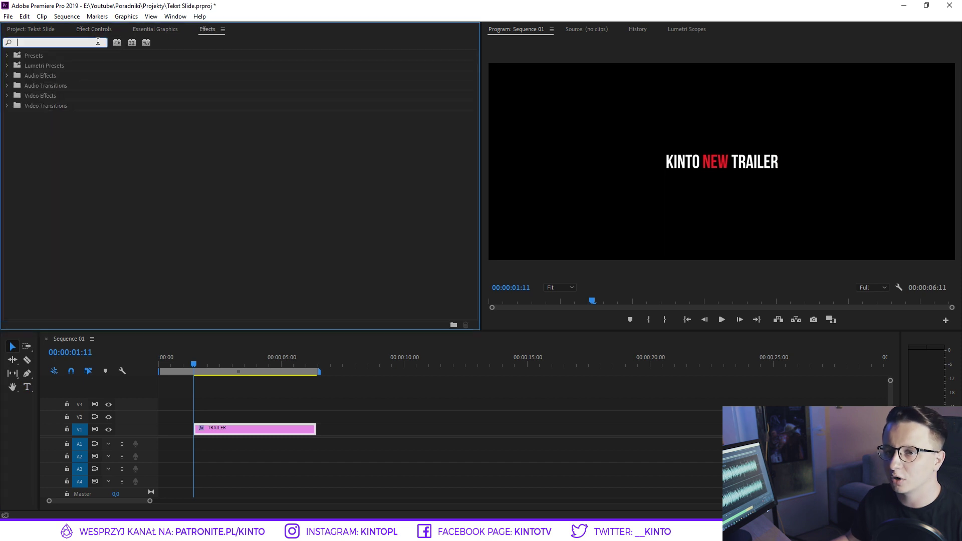
text(crop)
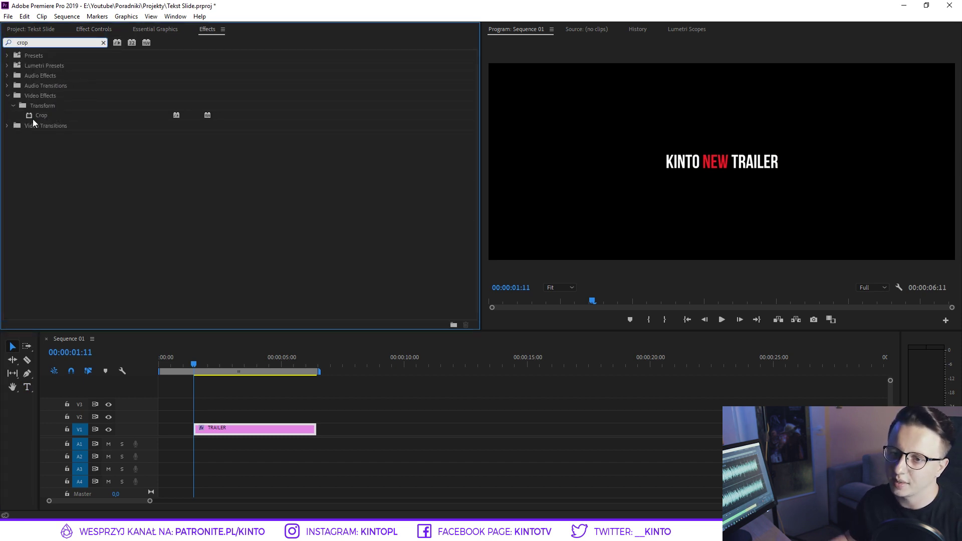
drag(35, 115, 214, 428)
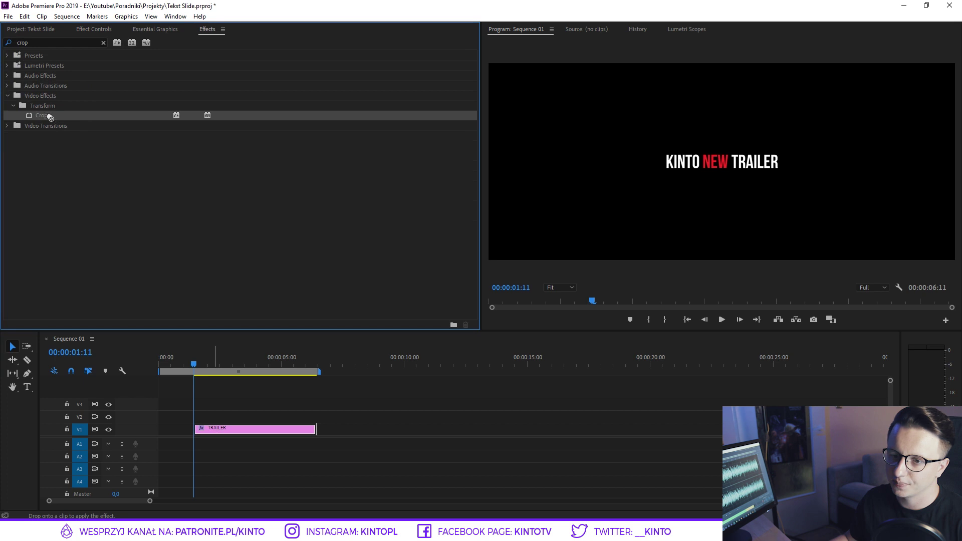
drag(50, 117, 216, 429)
mouse_move(56, 162)
mouse_down()
mouse_move(217, 436)
mouse_move(212, 427)
mouse_move(169, 429)
mouse_up()
click(164, 370)
Copy and paste the Crop effect into extra copies, moving one under the KINTO layer.
click(93, 30)
click(28, 246)
key(ctrl+c)
key(ctrl+v)
key(ctrl+v)
click(43, 248)
mouse_move(49, 225)
mouse_down()
mouse_move(63, 244)
mouse_move(47, 249)
mouse_up()
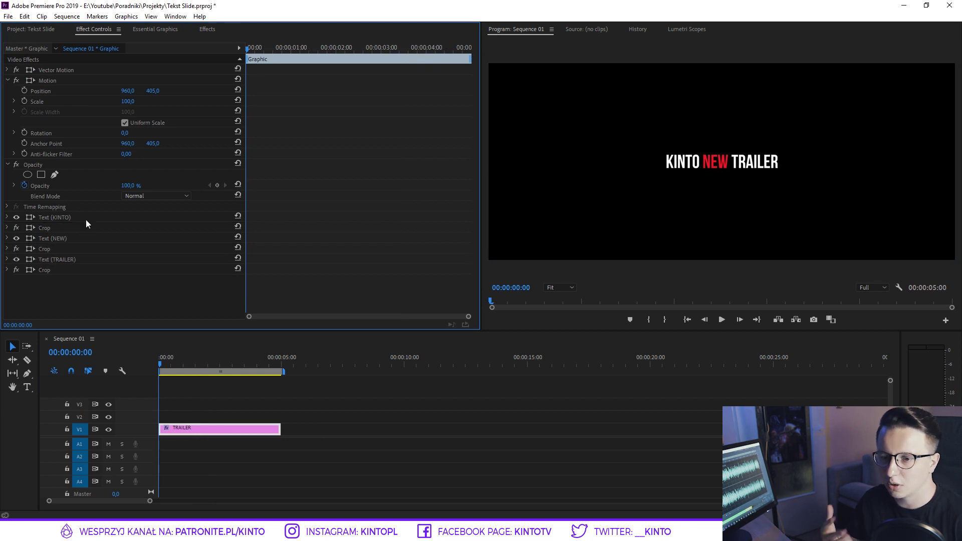
Reorder the text layers to TRAILER, NEW, KINTO, with a Crop directly under TRAILER.
drag(65, 216, 63, 293)
mouse_move(65, 229)
mouse_down()
mouse_move(67, 256)
mouse_move(52, 215)
mouse_move(52, 233)
mouse_up()
drag(55, 247, 52, 239)
Expand the Crop under TRAILER and set its Left value to 52.0%.
click(63, 218)
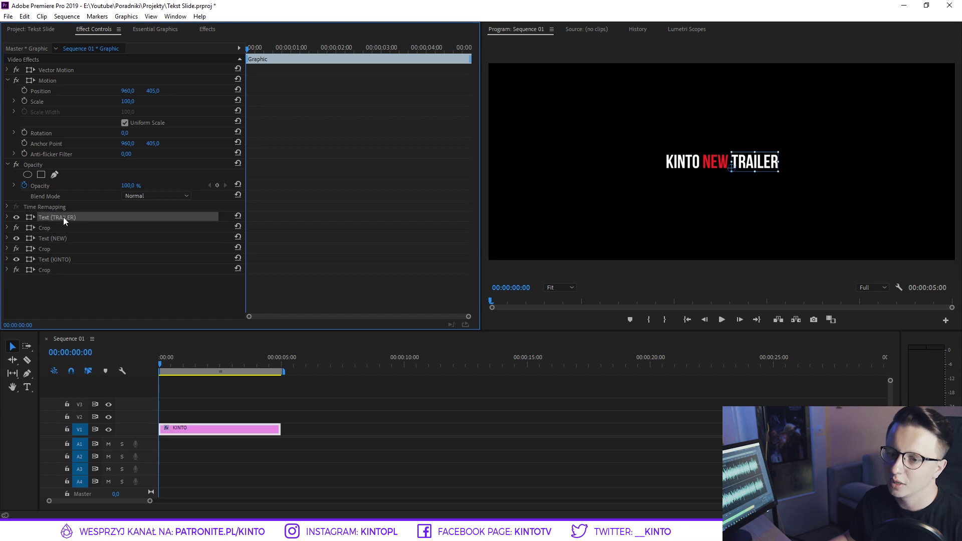
click(67, 237)
click(62, 261)
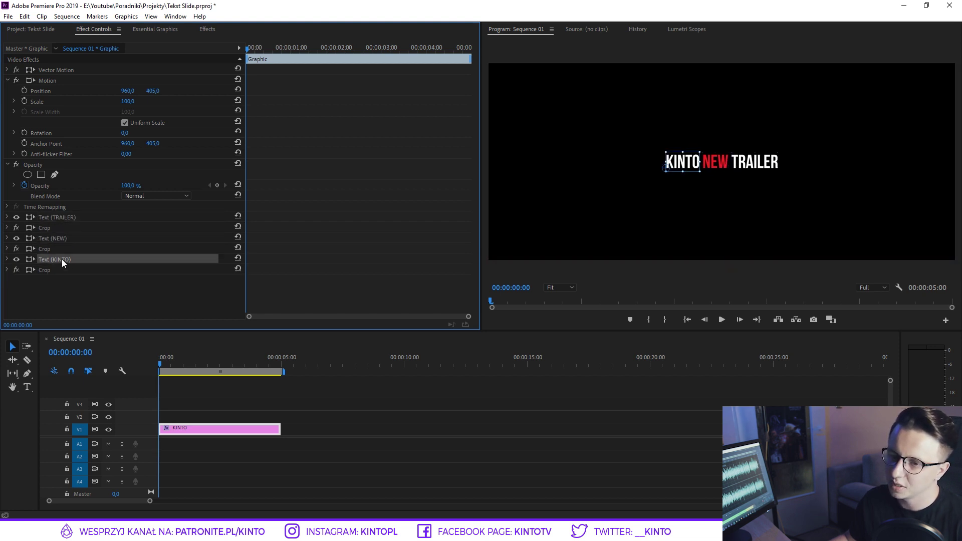
click(43, 226)
click(8, 227)
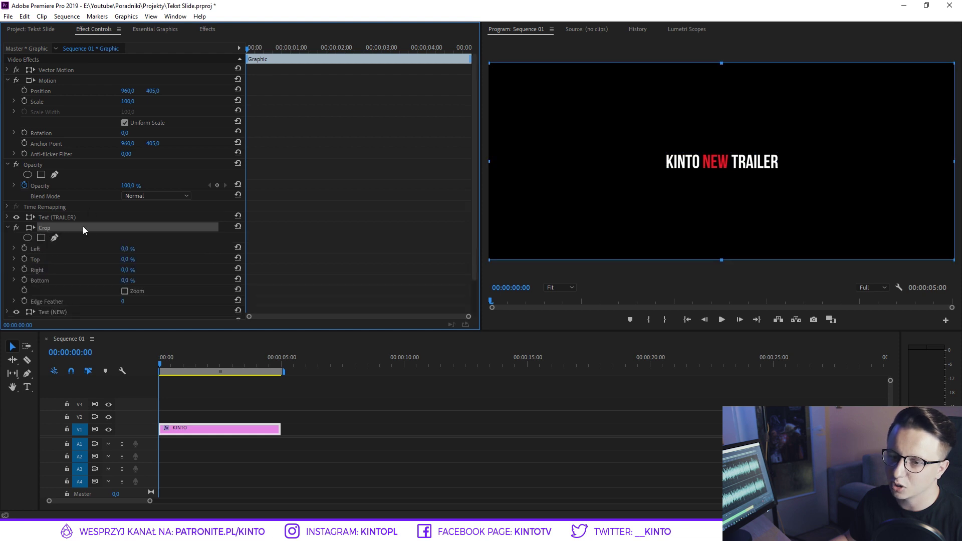
mouse_move(128, 249)
mouse_down()
mouse_move(110, 249)
mouse_move(176, 249)
mouse_move(131, 249)
mouse_up()
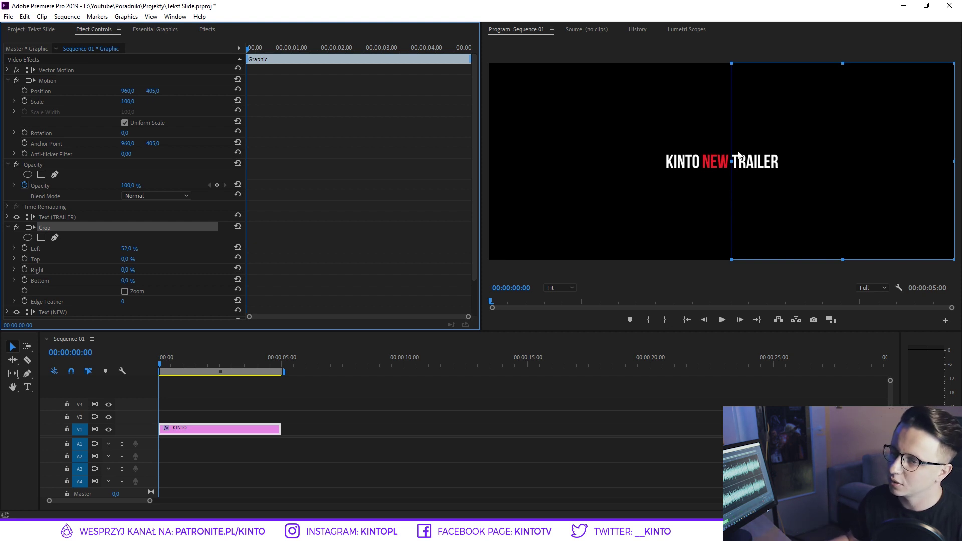
Expand the Crop under the NEW layer and set its Left value to 45.5%.
click(7, 227)
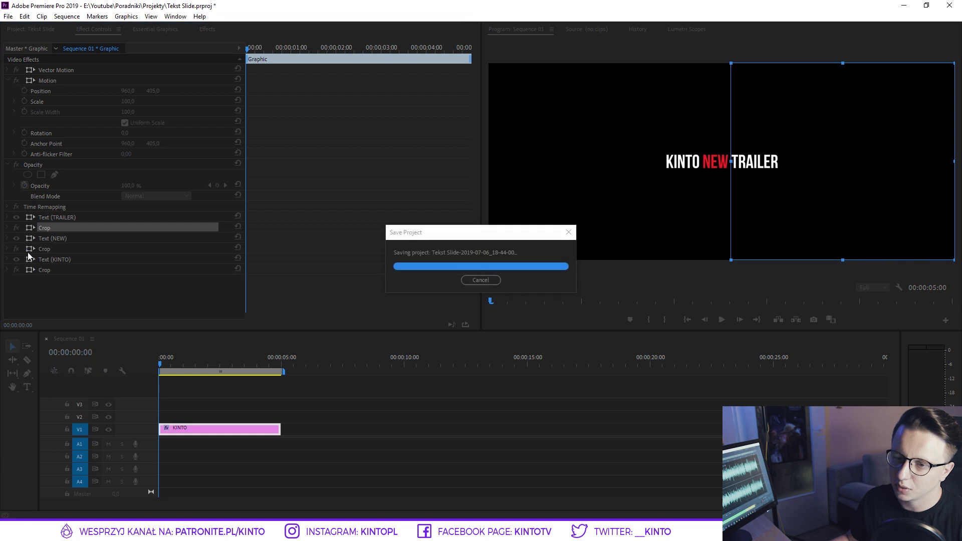
click(8, 249)
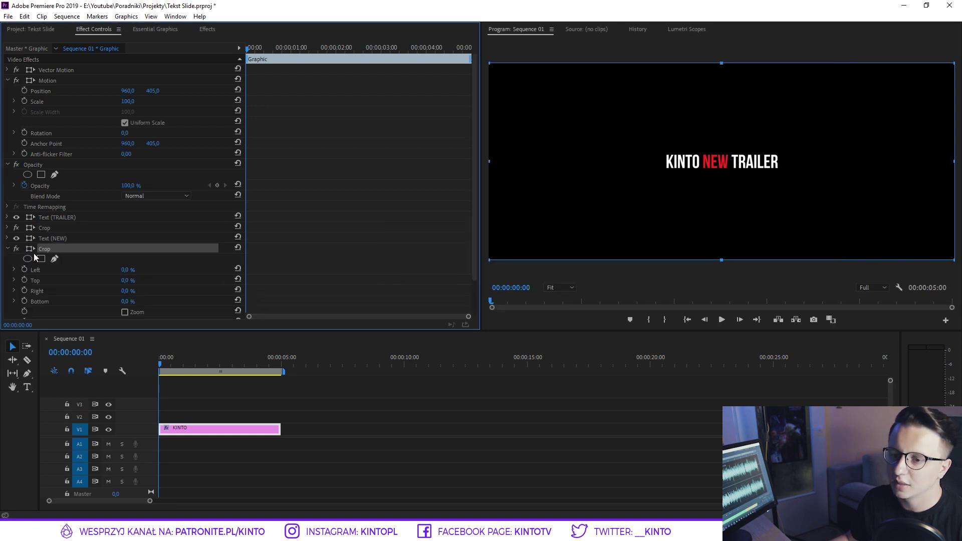
drag(128, 270, 113, 270)
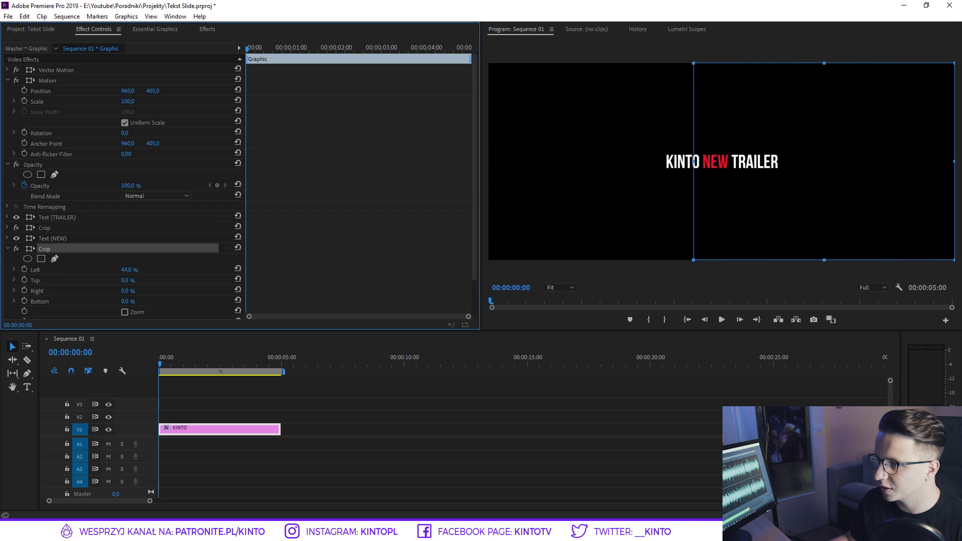
drag(113, 270, 112, 269)
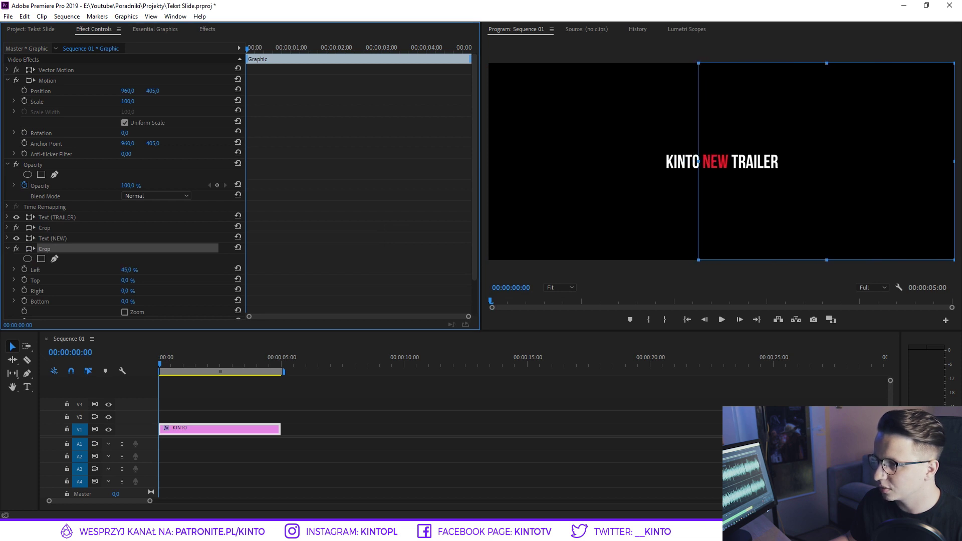
key(Return)
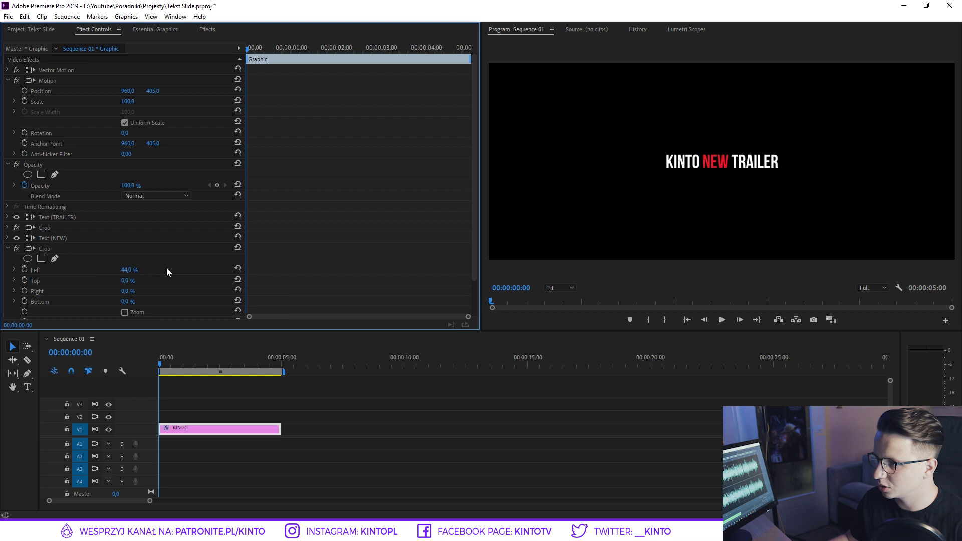
click(125, 270)
text(44)
key(Return)
text(46)
key(Return)
click(126, 269)
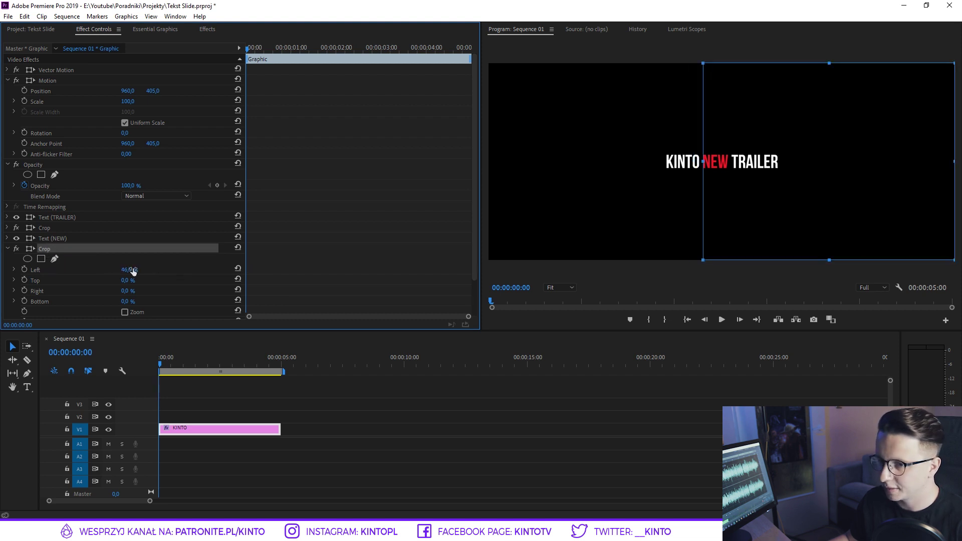
text(56)
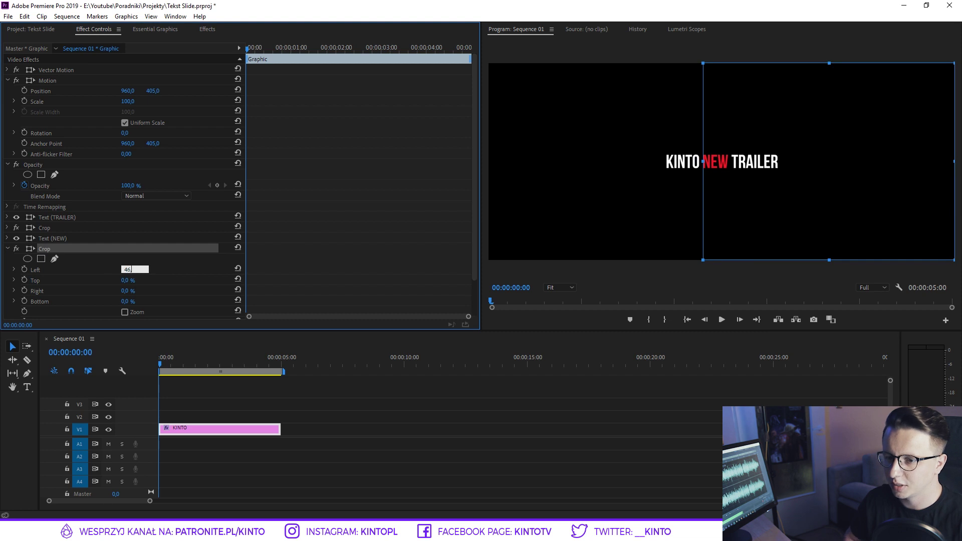
text(,5)
key(Return)
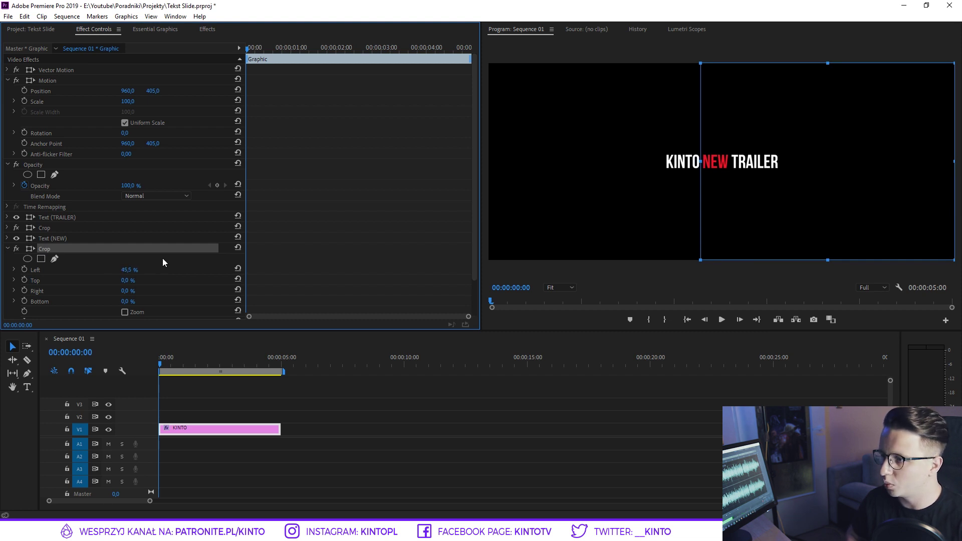
Expand the Crop under the KINTO layer, set Left to 37.5%, and collapse it.
click(7, 249)
click(43, 269)
click(7, 269)
drag(126, 291, 200, 290)
drag(126, 290, 128, 291)
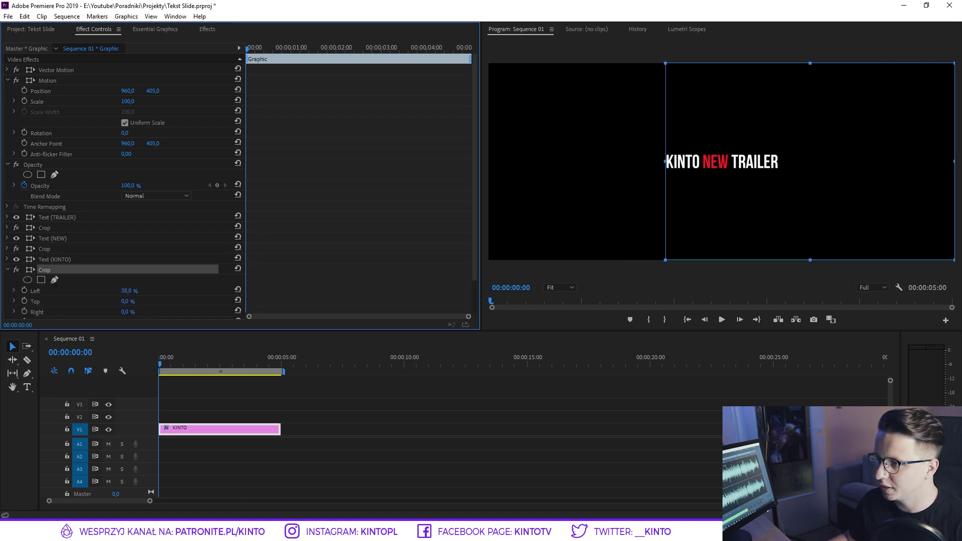
click(127, 291)
text(37,5)
key(Return)
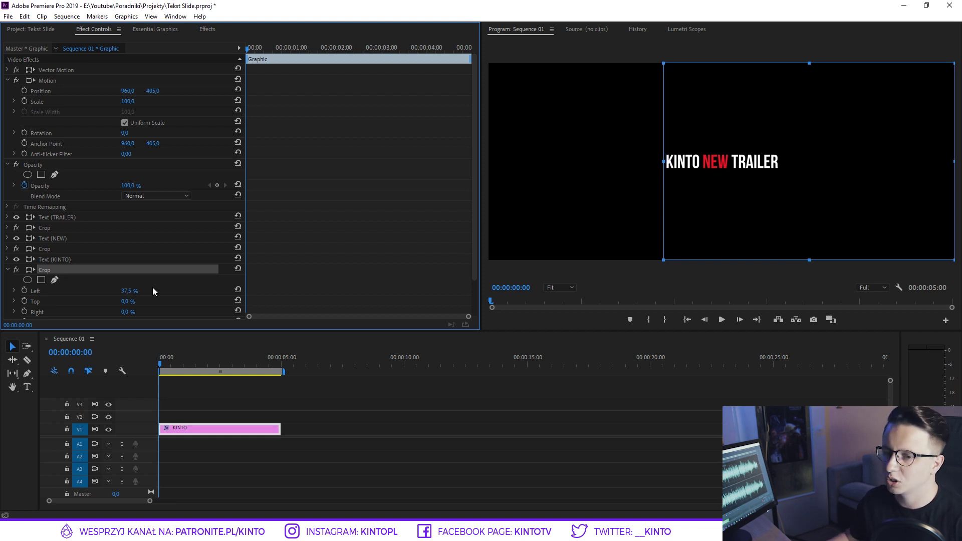
click(8, 270)
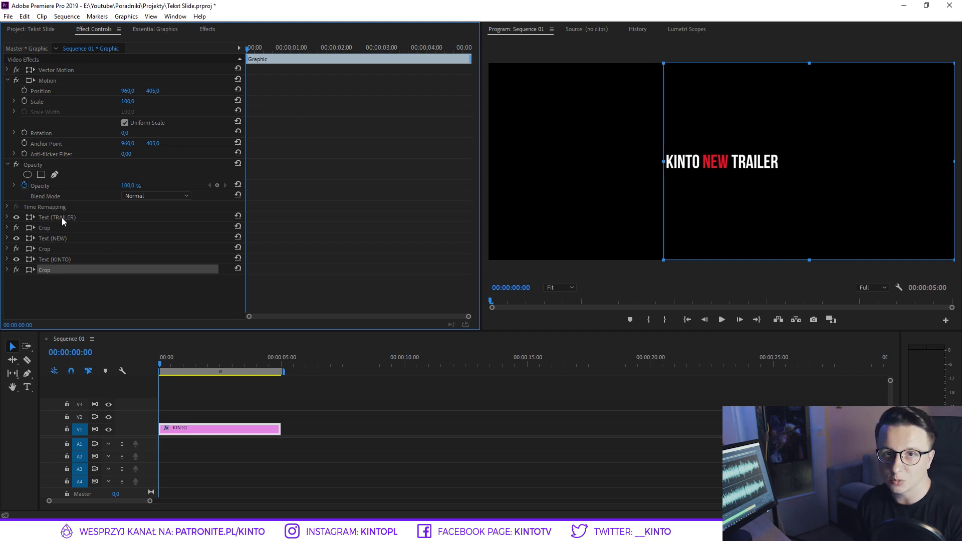
click(170, 364)
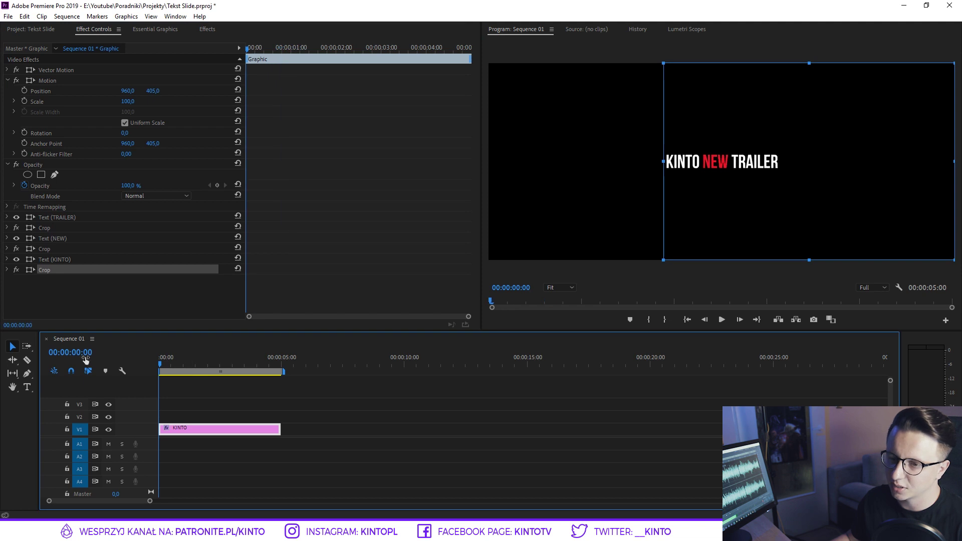
Keyframe KINTO's Position to slide from X 581.8 at frame 0 to 729.8 at 00:00:00:10.
click(15, 260)
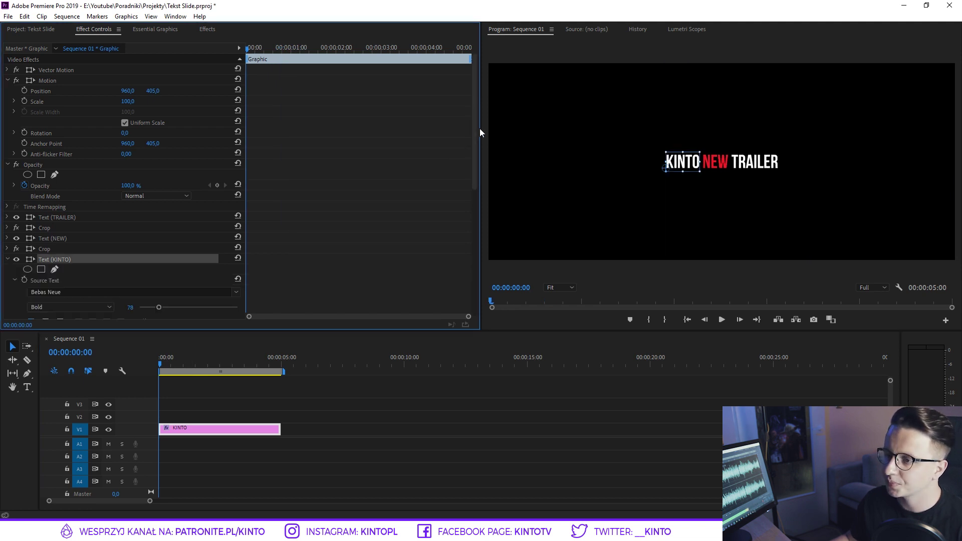
scroll(473, 181, down, 5)
click(58, 292)
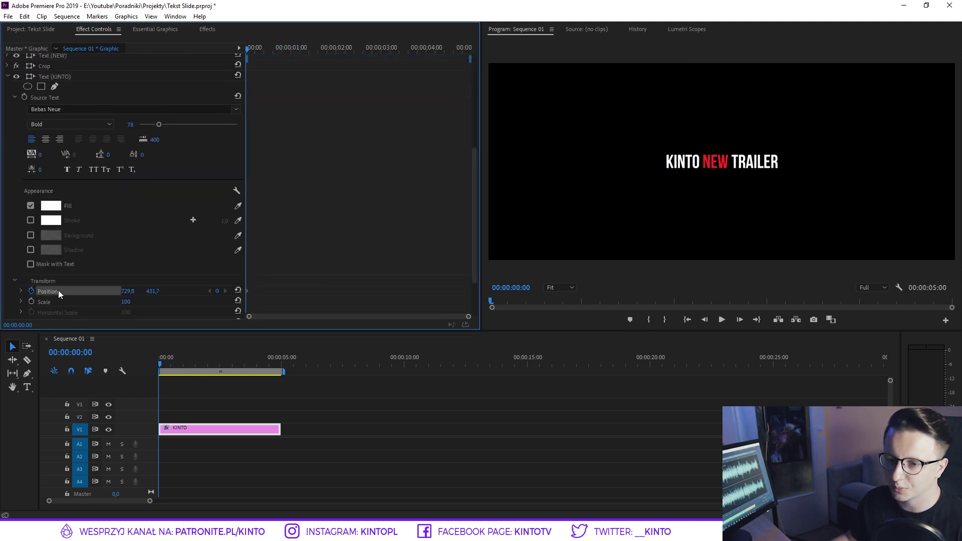
drag(167, 366, 168, 366)
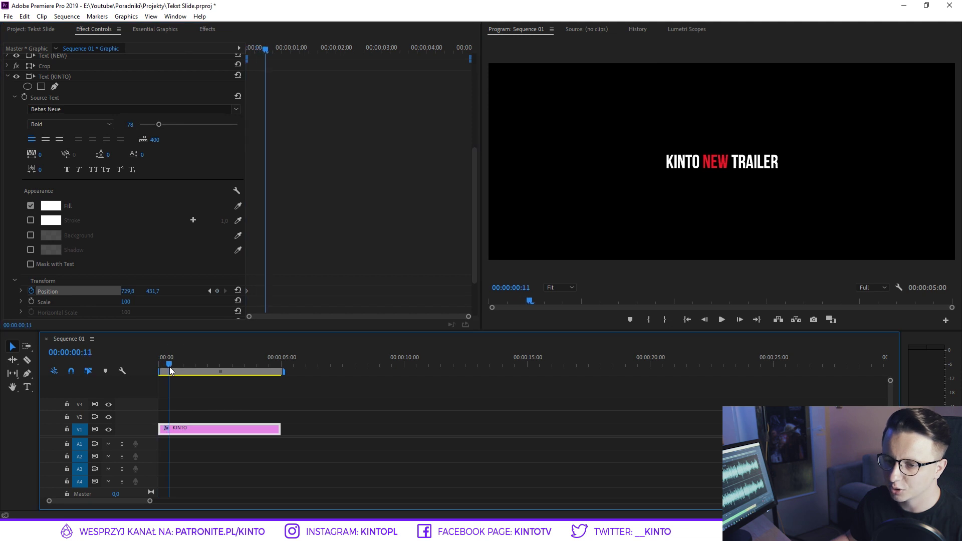
click(217, 291)
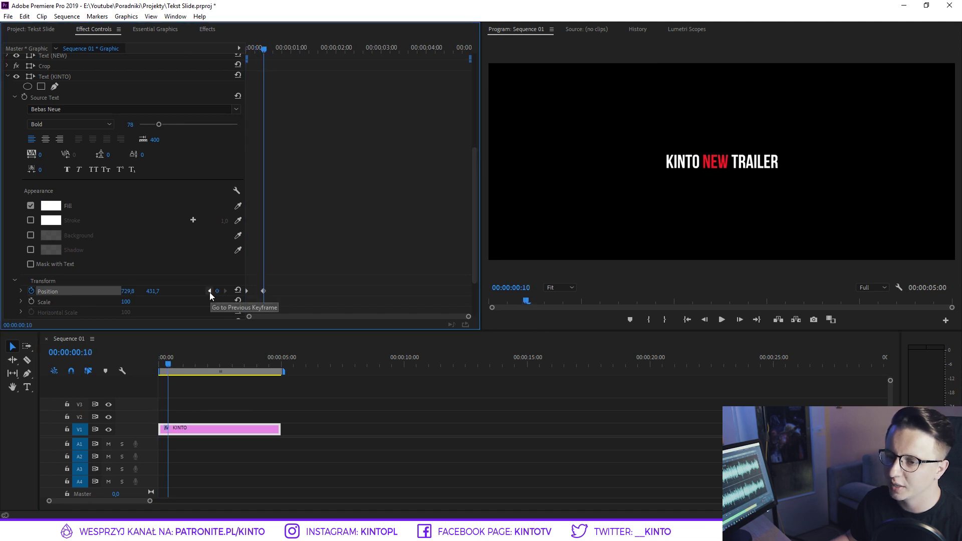
key(Home)
drag(133, 294, 66, 293)
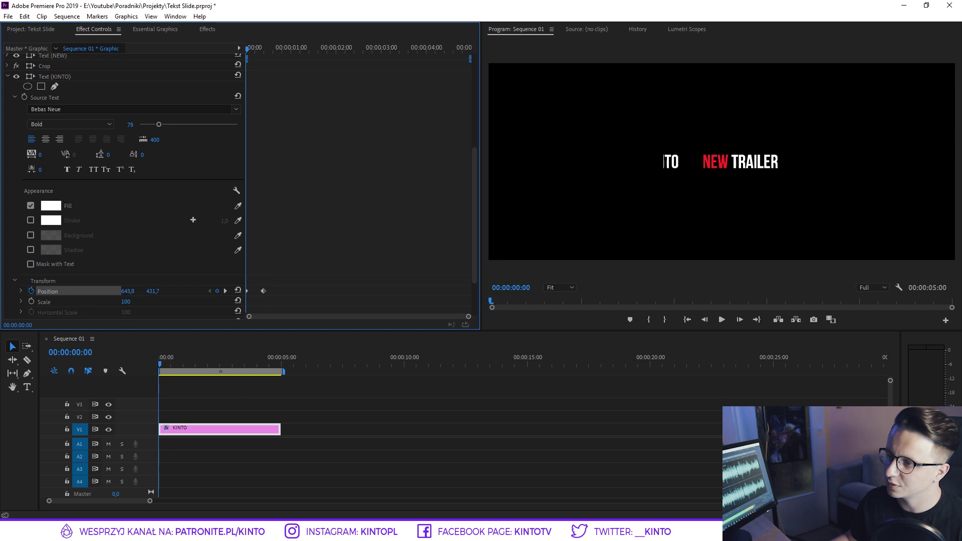
drag(128, 292, 313, 271)
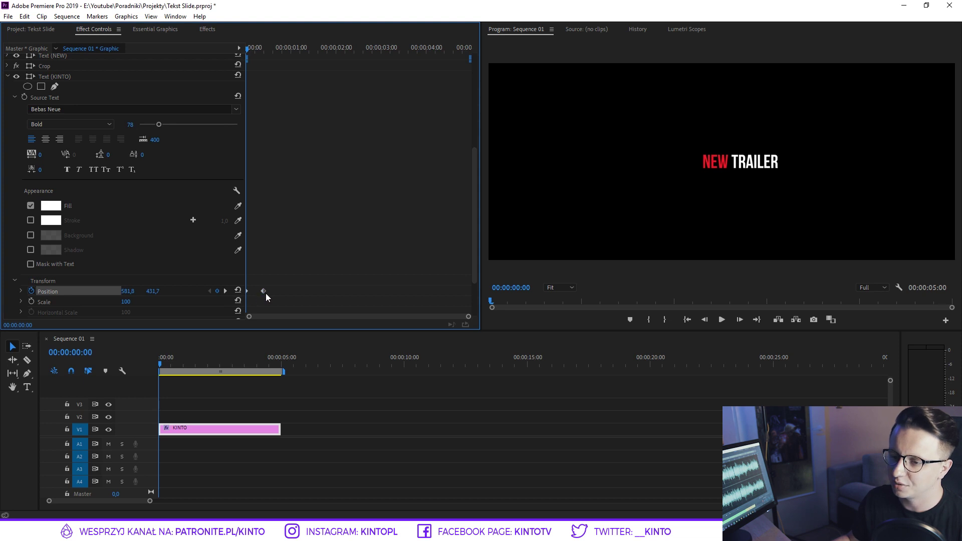
click(226, 291)
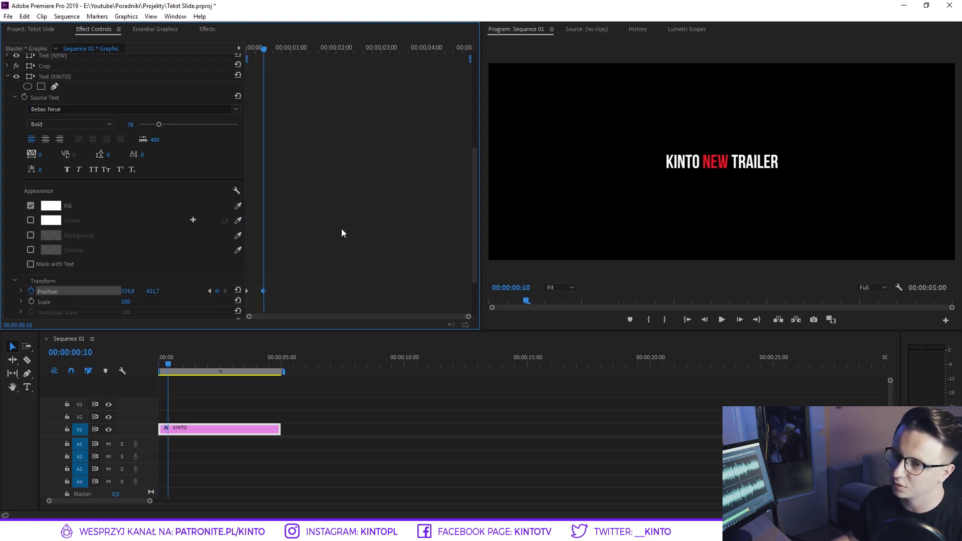
Set the Position keyframe to Bezier and drag its velocity handle to ease into frame 10.
right_click(263, 292)
mouse_move(320, 377)
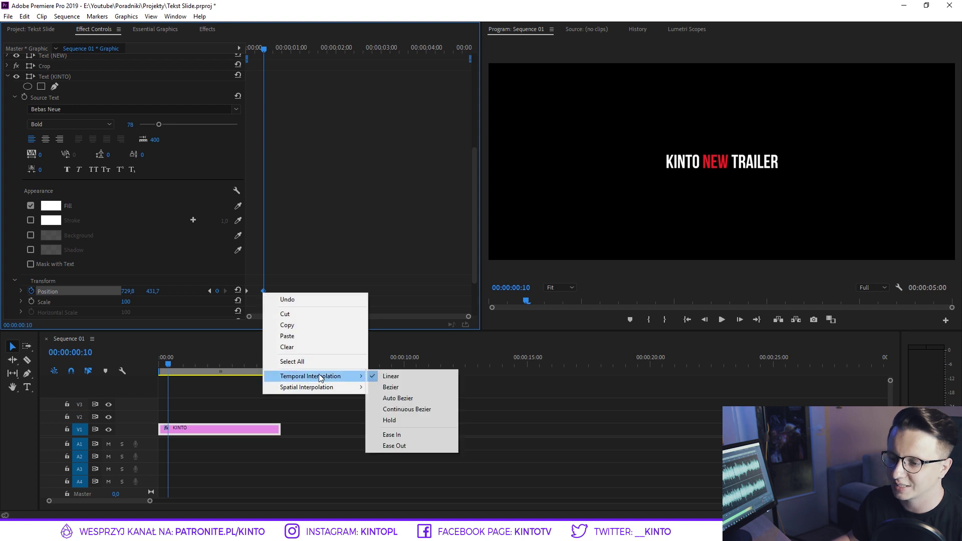
click(391, 388)
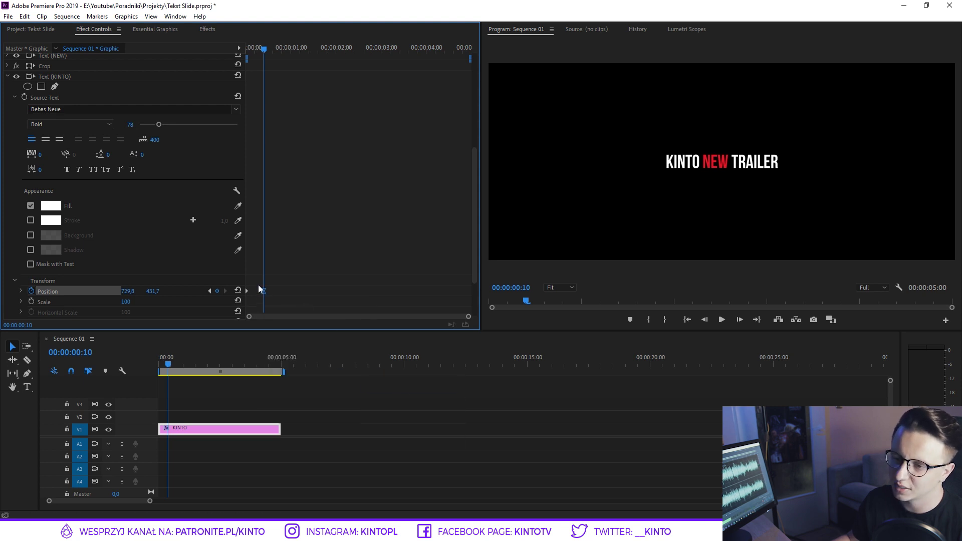
click(21, 292)
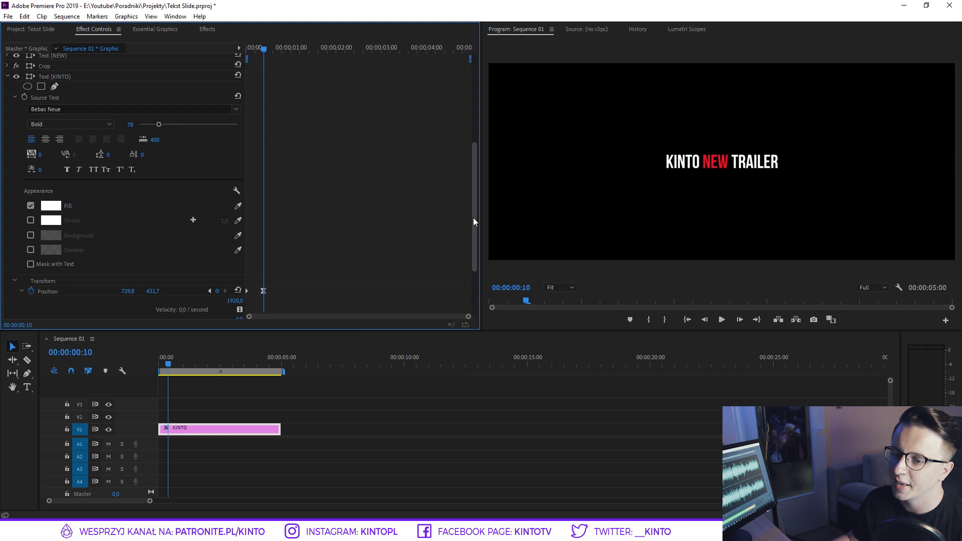
scroll(473, 217, down, 3)
drag(263, 253, 254, 261)
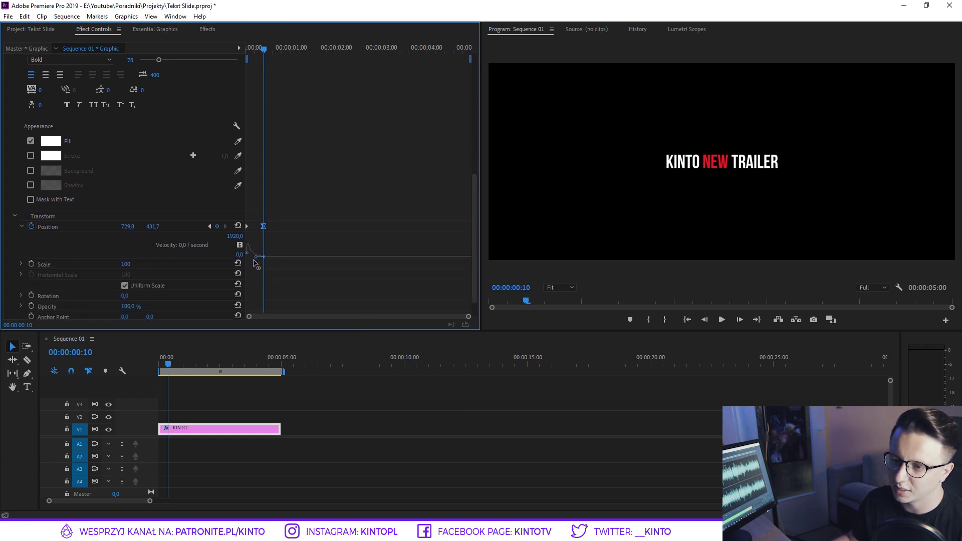
Preview the KINTO slide-in from the start, then collapse the KINTO layer's settings.
drag(188, 357, 156, 363)
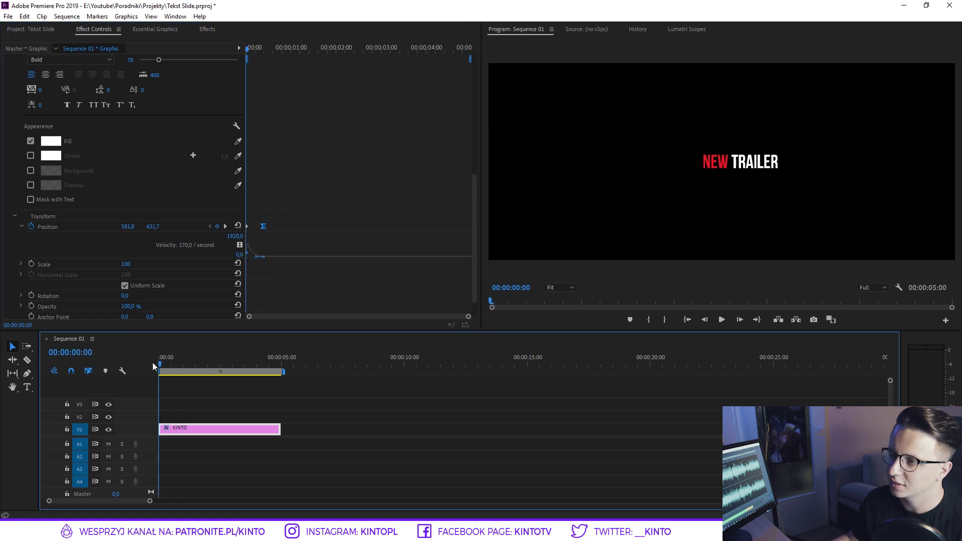
key(space)
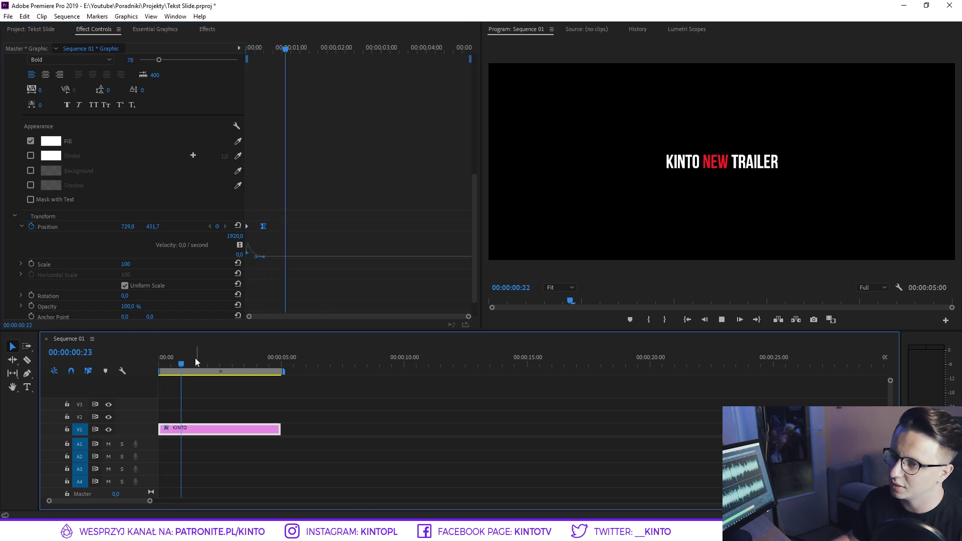
key(space)
click(261, 226)
click(209, 227)
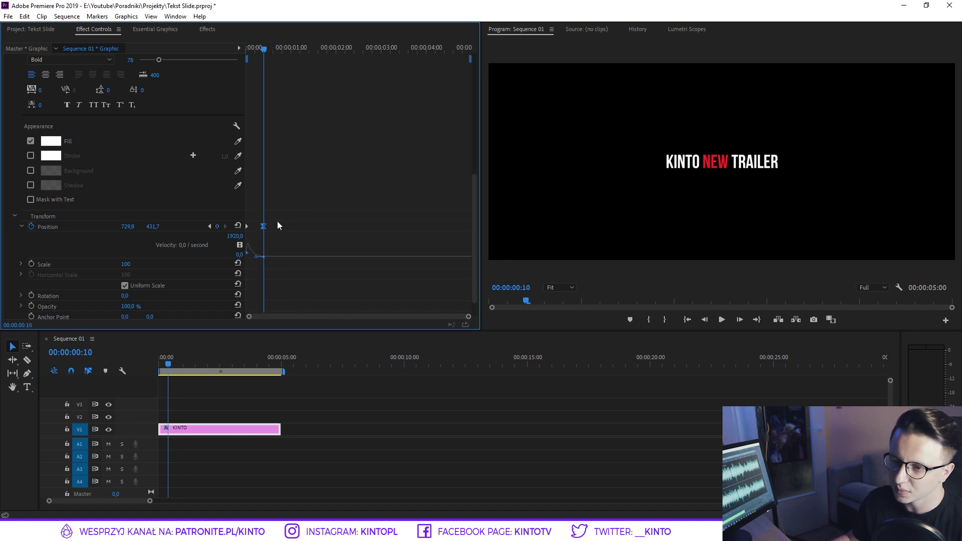
drag(475, 186, 488, 105)
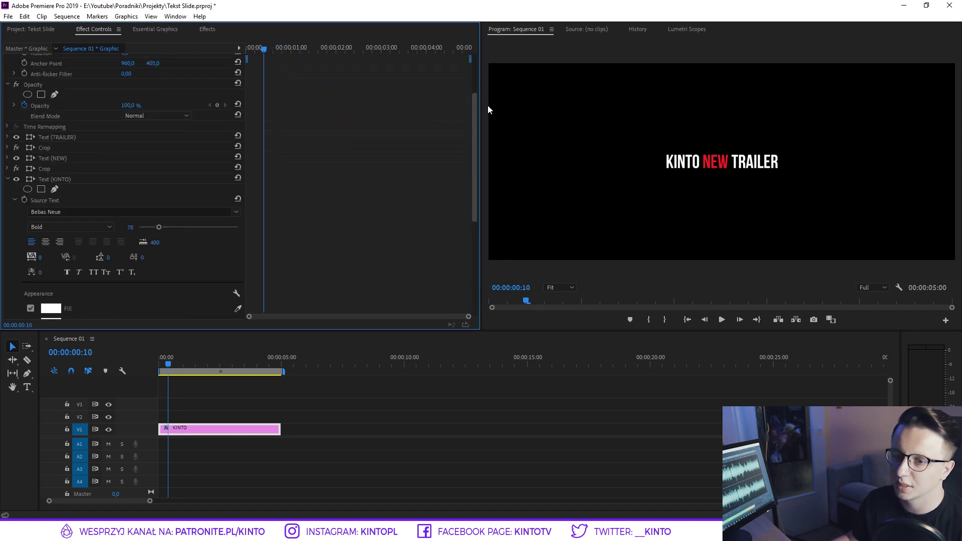
click(9, 179)
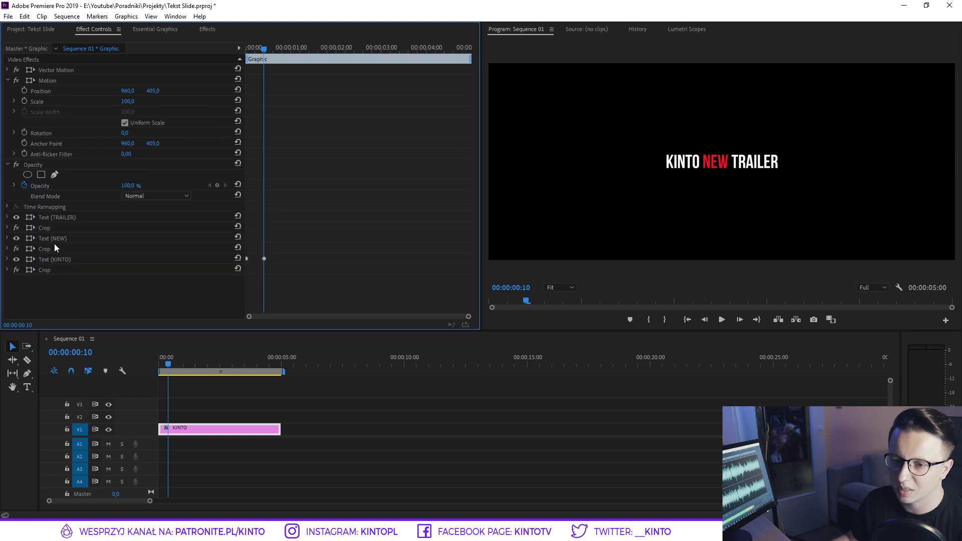
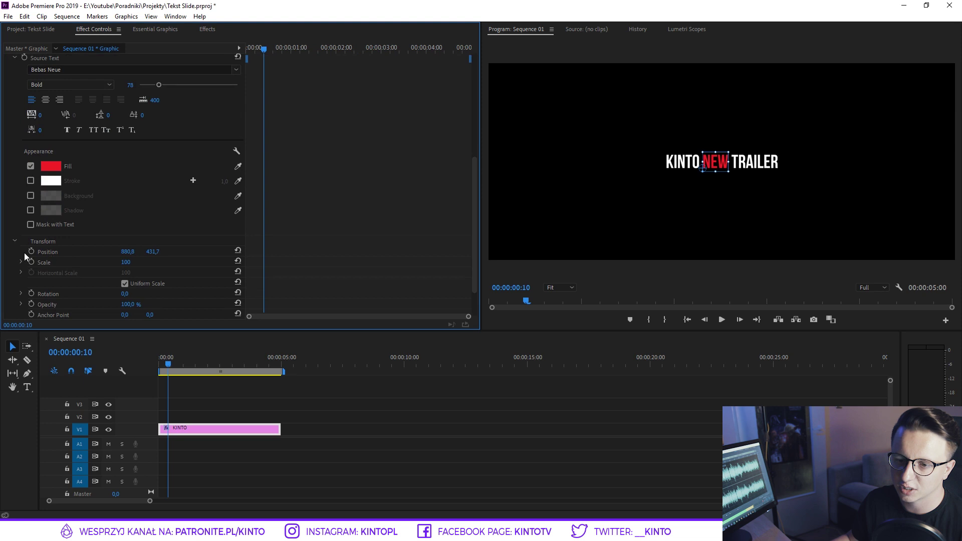
Keyframe NEW's Position at 0:10 and 0:20, with the first at X 774,8 behind KINTO.
click(31, 251)
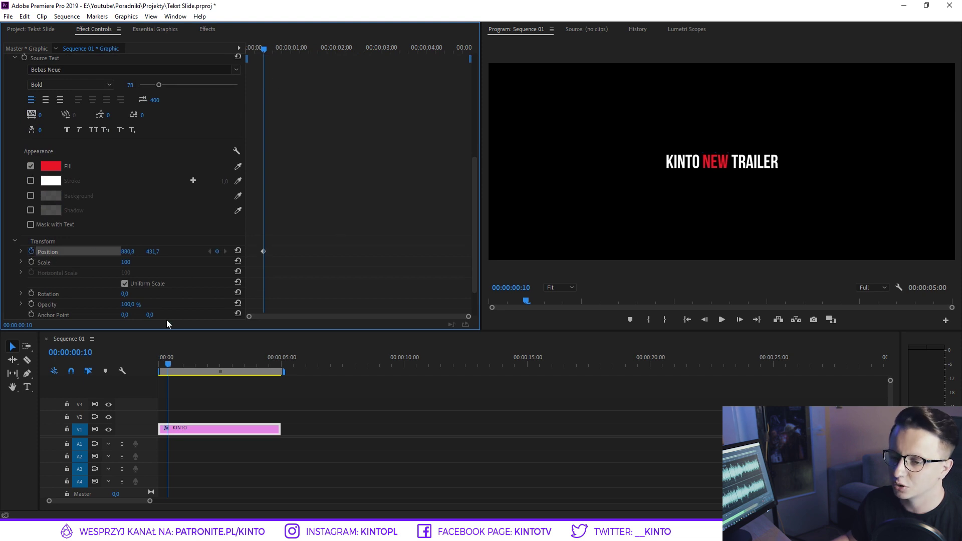
drag(167, 362, 179, 366)
click(216, 252)
click(209, 251)
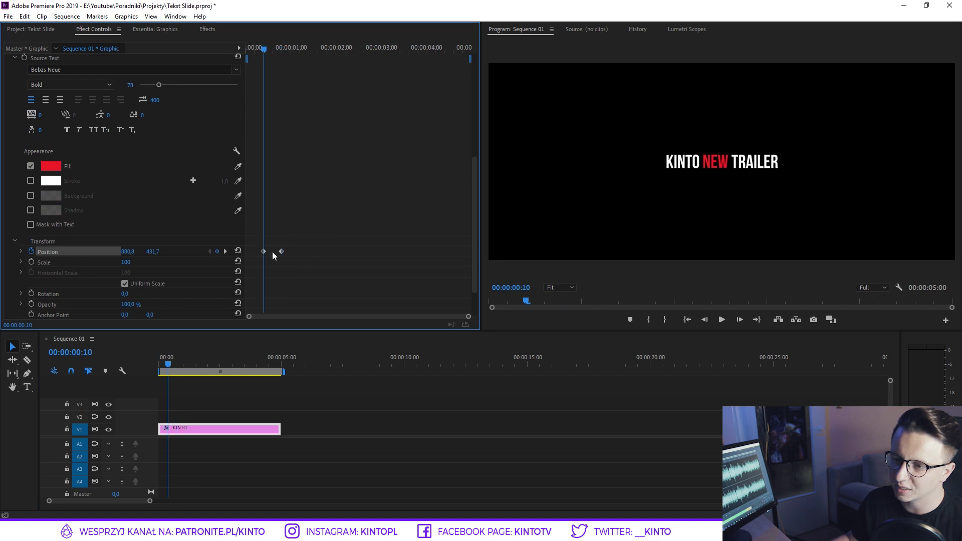
drag(127, 251, 74, 252)
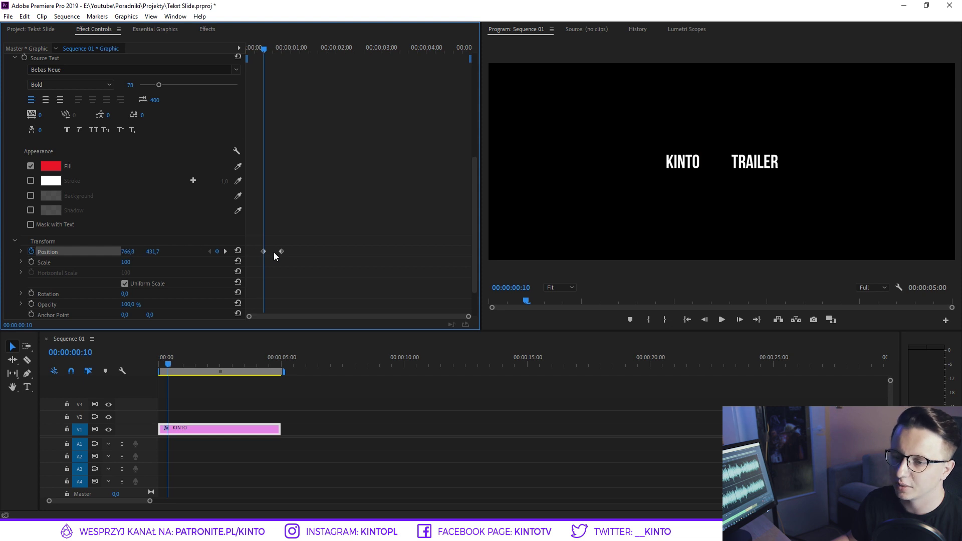
Make NEW's second Position keyframe Bezier and shape its velocity so NEW eases into place.
click(225, 251)
right_click(281, 251)
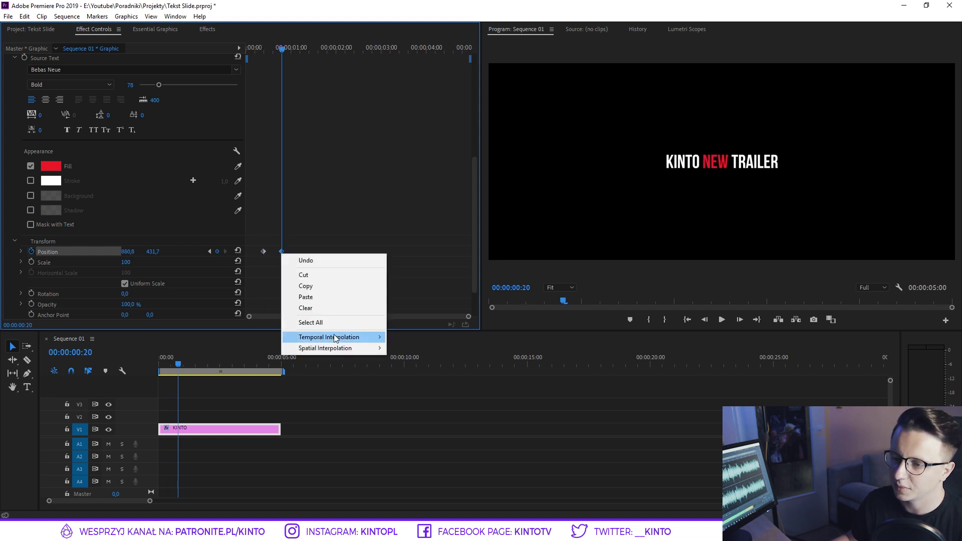
mouse_move(336, 337)
click(409, 348)
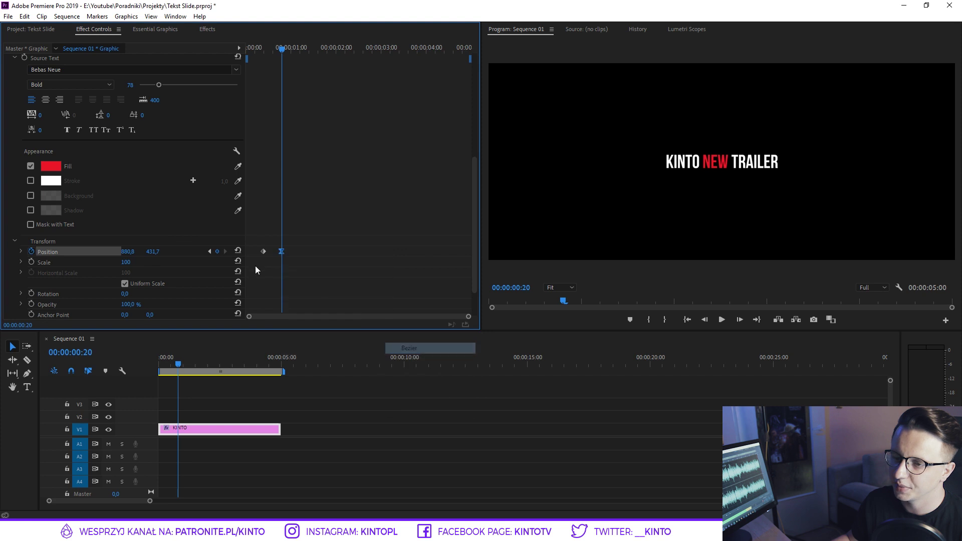
click(21, 252)
drag(272, 280, 267, 288)
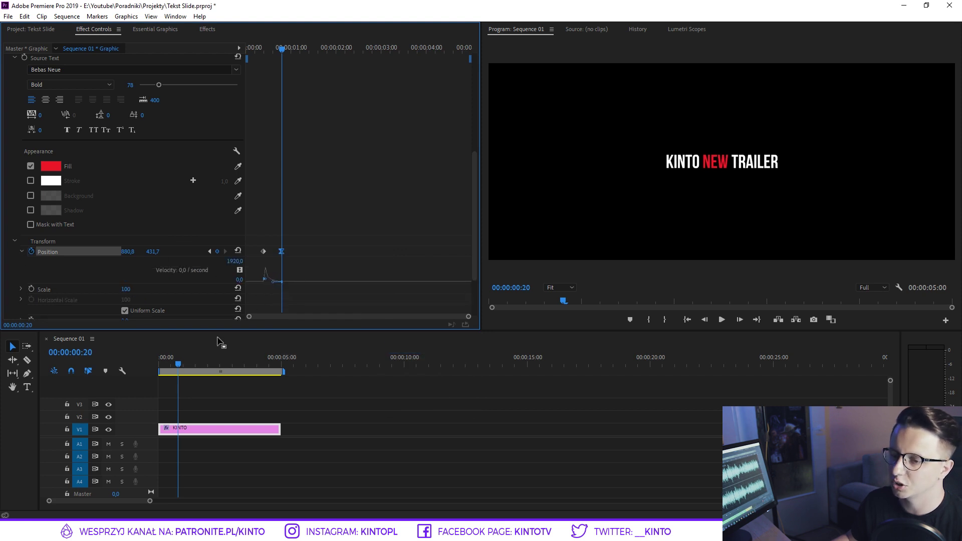
Keyframe Text (TRAILER) Position at 0:20 and about 1:05, with the 0:20 key at X 805,8.
drag(479, 178, 477, 117)
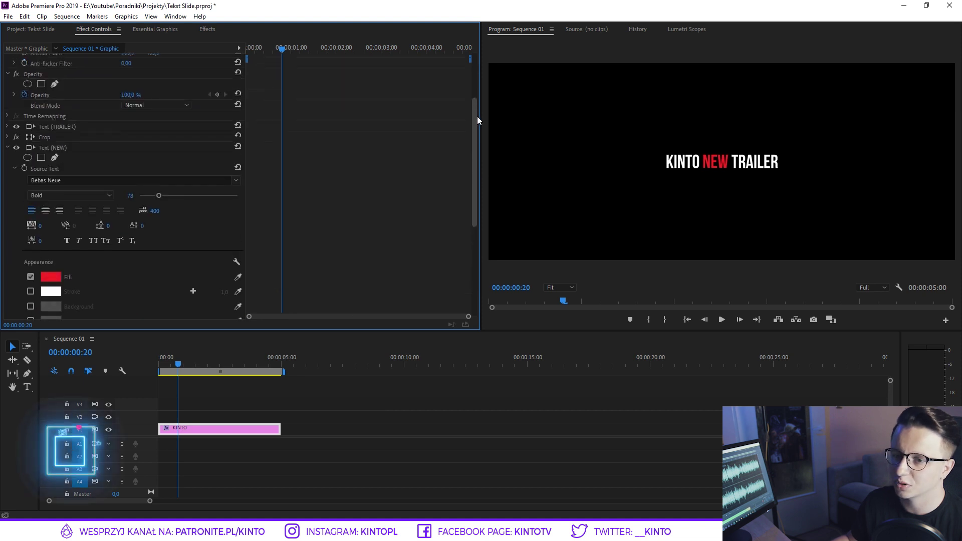
click(7, 238)
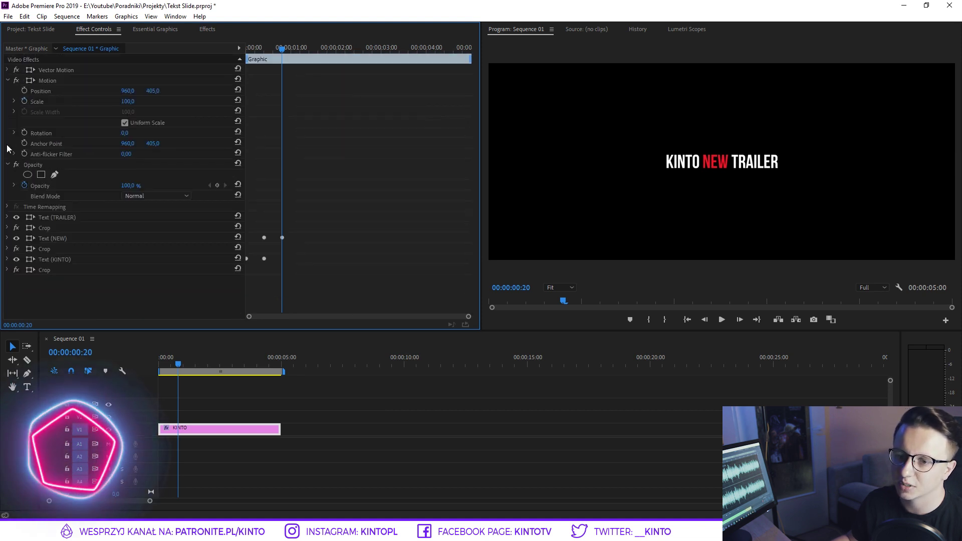
click(7, 217)
click(70, 217)
drag(473, 145, 476, 229)
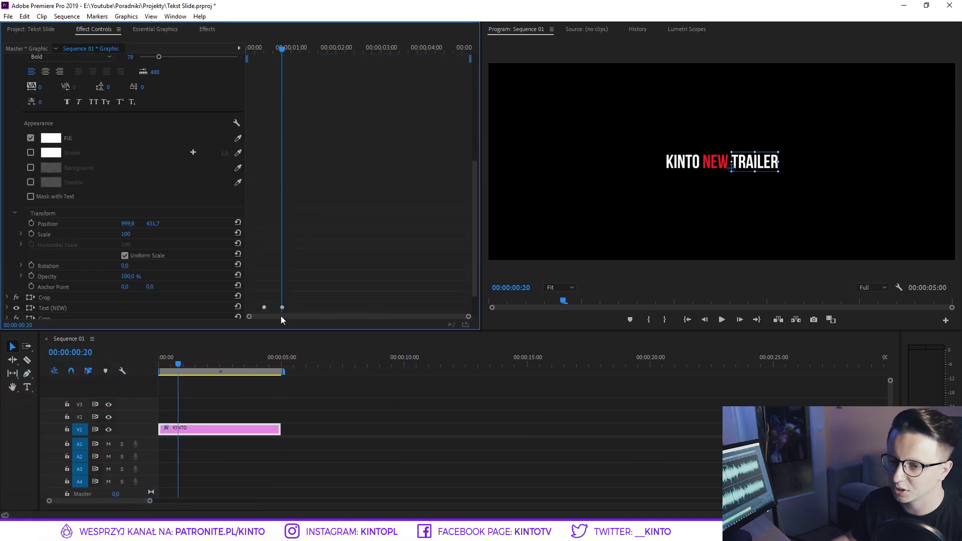
click(31, 223)
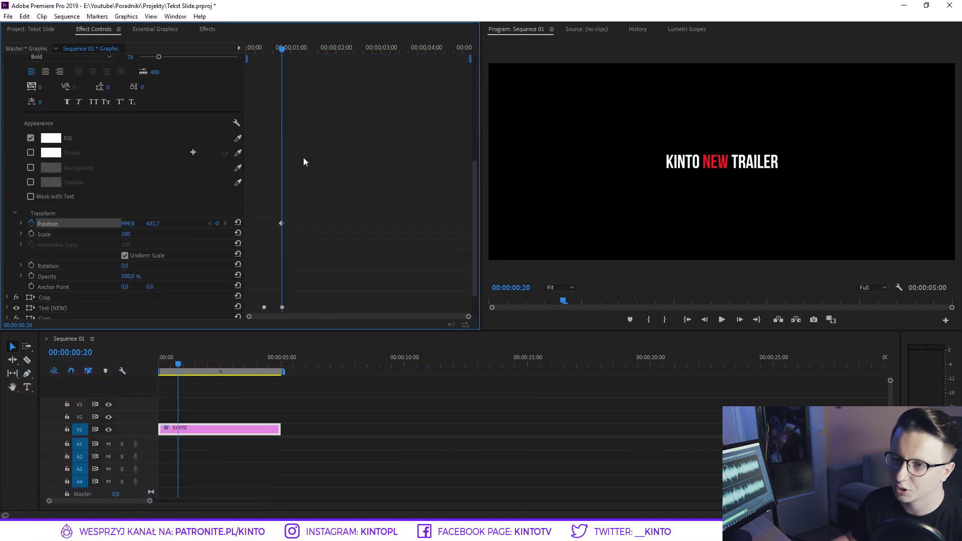
drag(286, 48, 299, 57)
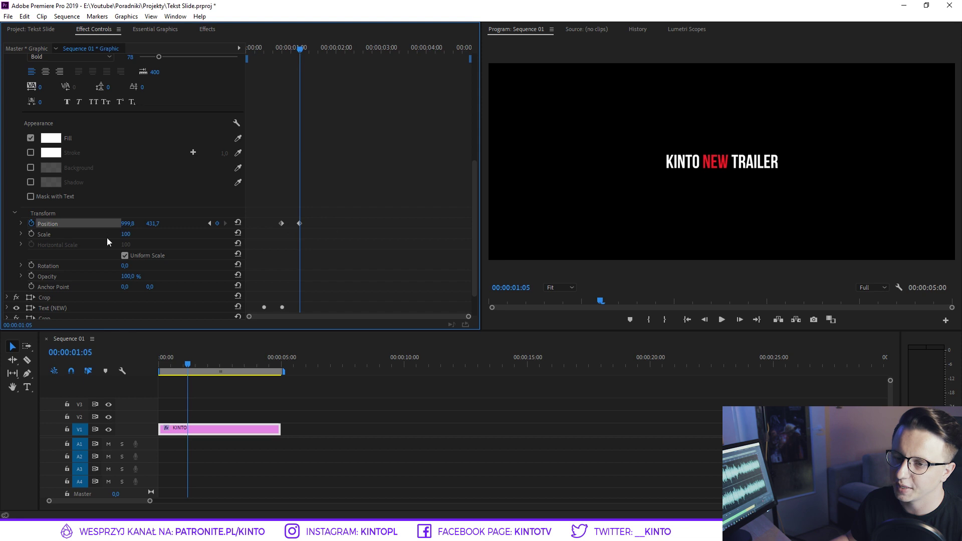
click(210, 223)
drag(124, 223, 100, 224)
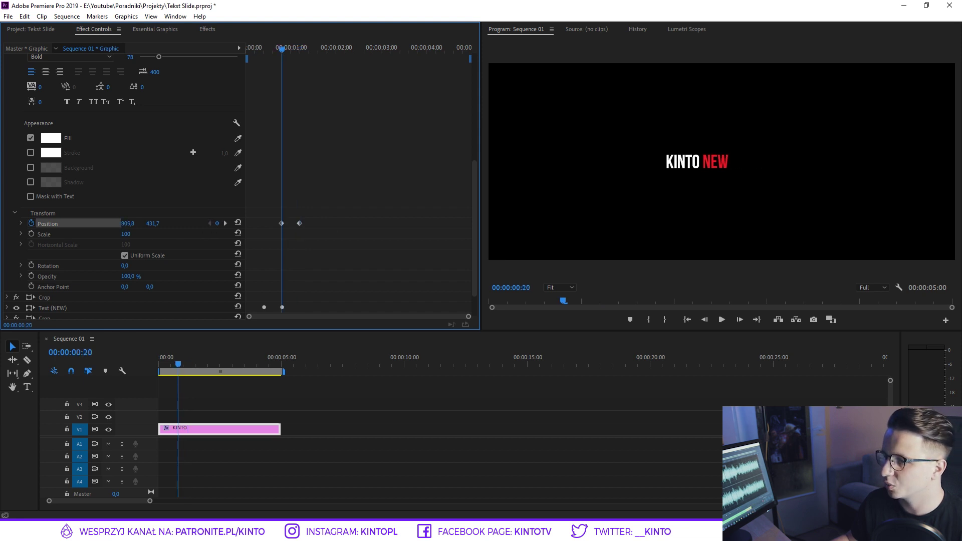
Make the TRAILER keyframe Bezier and drag its velocity handle so TRAILER slows into place.
right_click(298, 223)
mouse_move(343, 306)
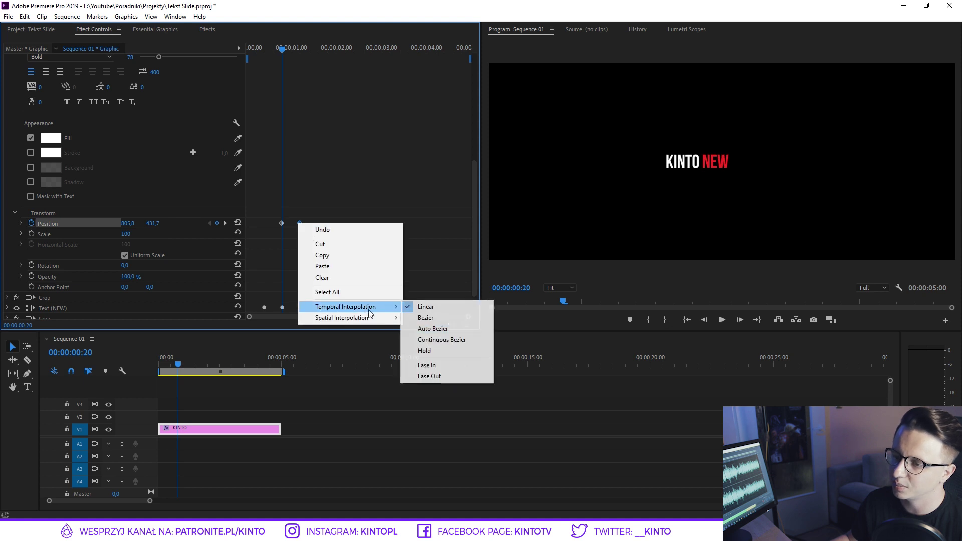
click(437, 320)
click(20, 223)
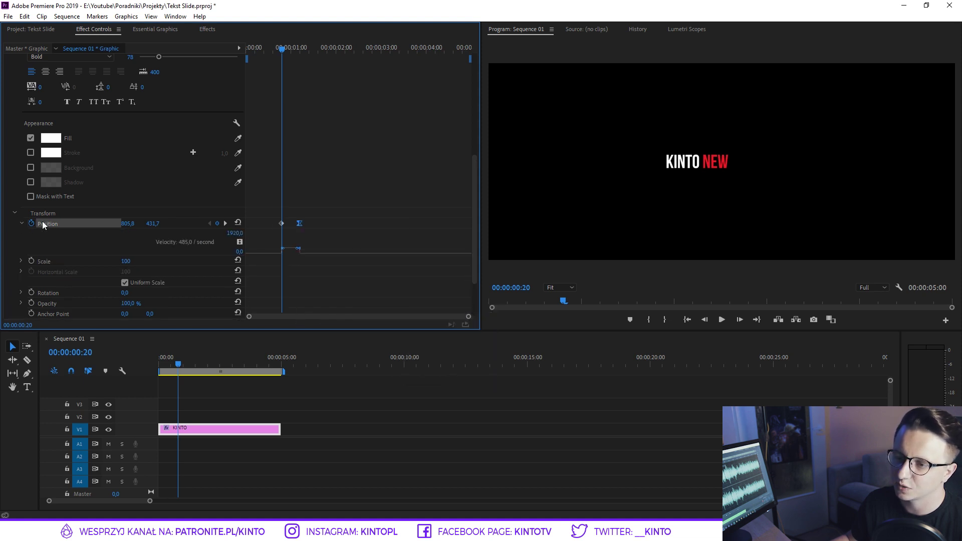
drag(297, 248, 292, 256)
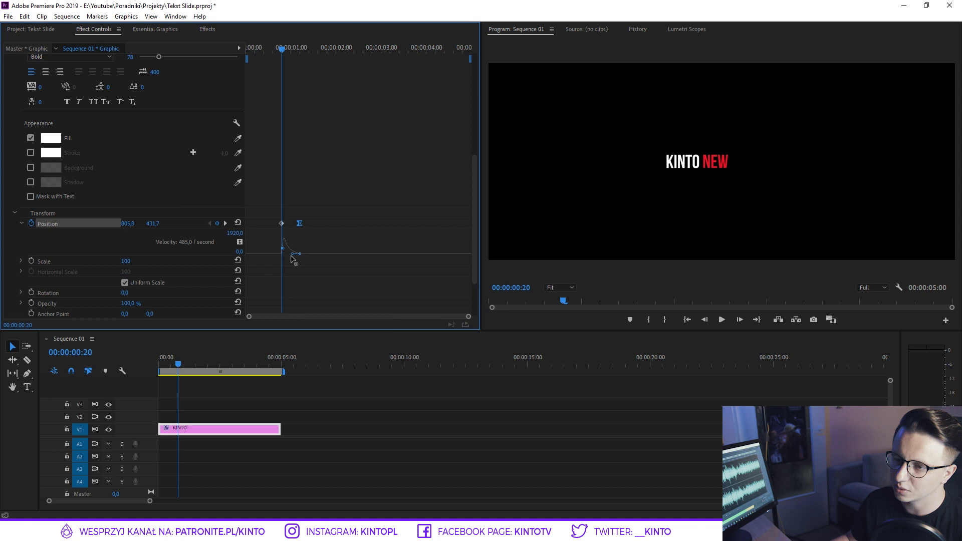
Play the title from the start a few times to watch NEW then TRAILER ease in, then stop.
click(131, 356)
key(Home)
key(space)
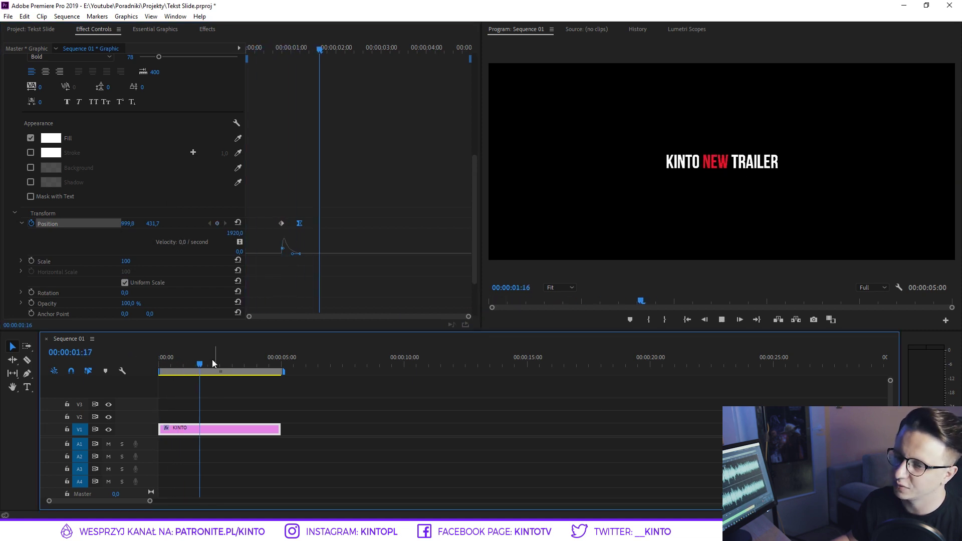
key(Home)
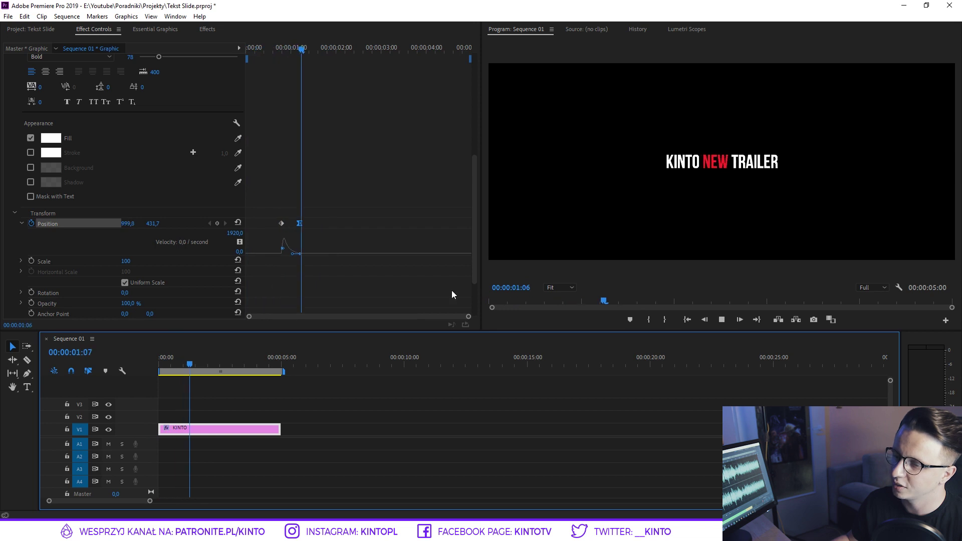
key(Home)
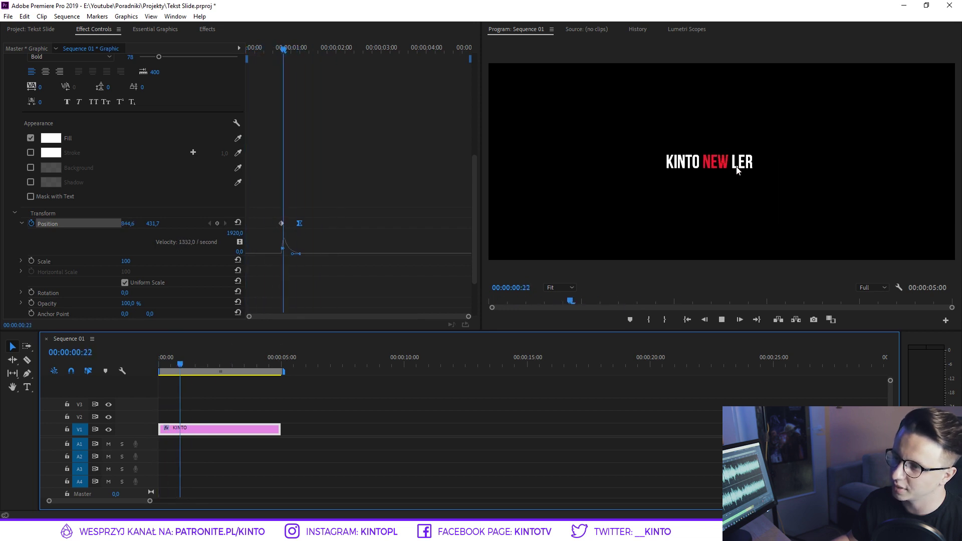
key(space)
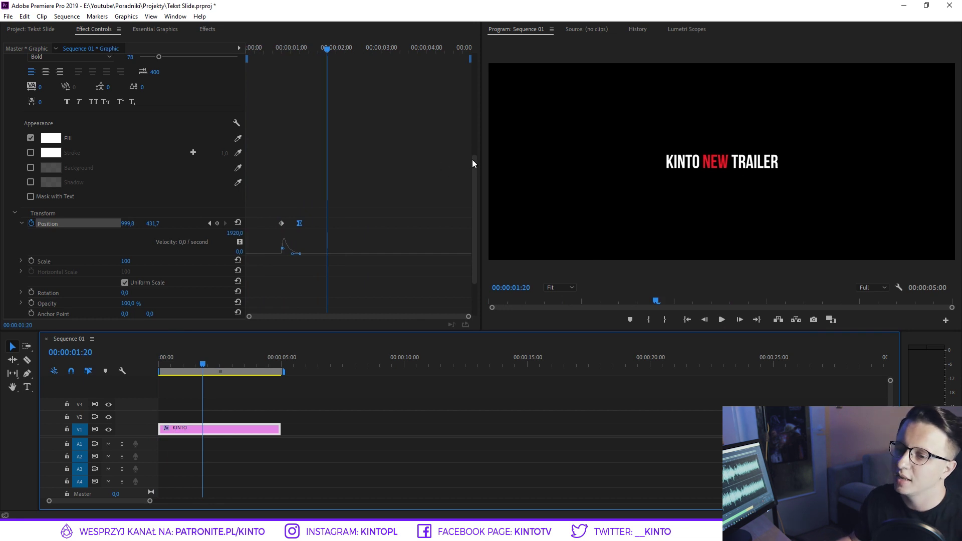
drag(472, 159, 473, 191)
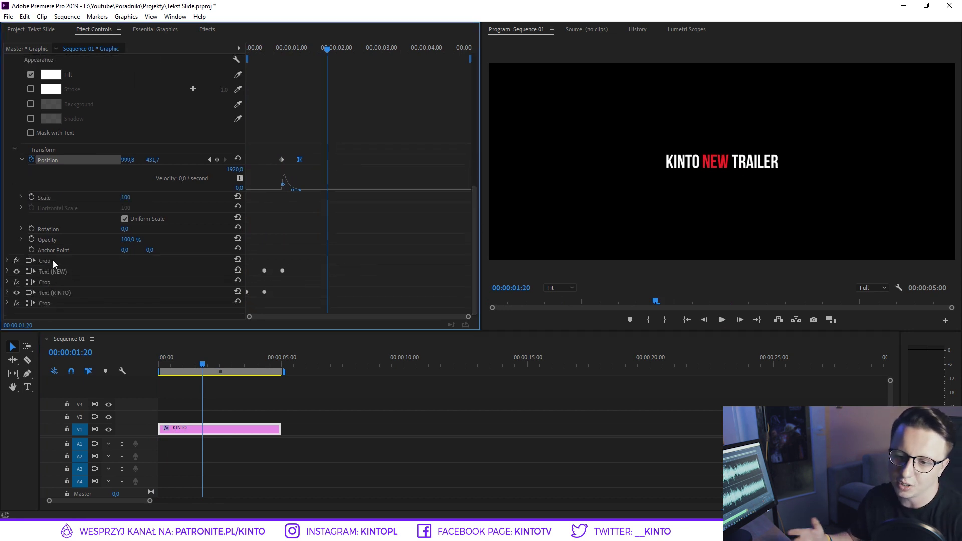